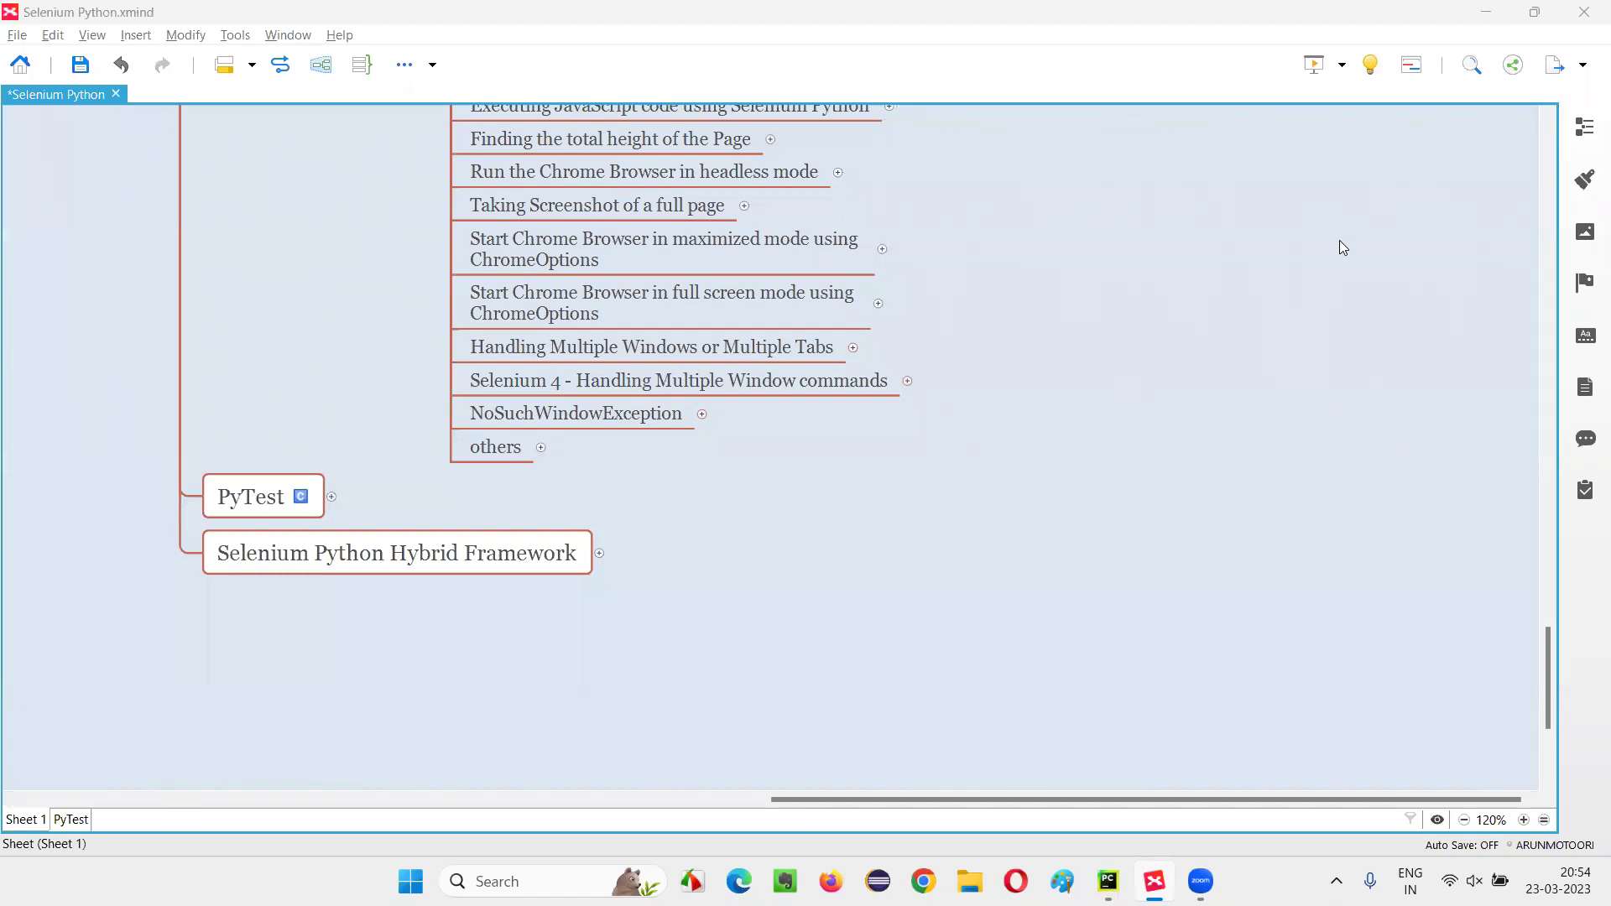
Expand NoSuchWindowException's child notes in XMind and review its first child note.
{"action": "left_click", "coordinate": [1088, 428]}
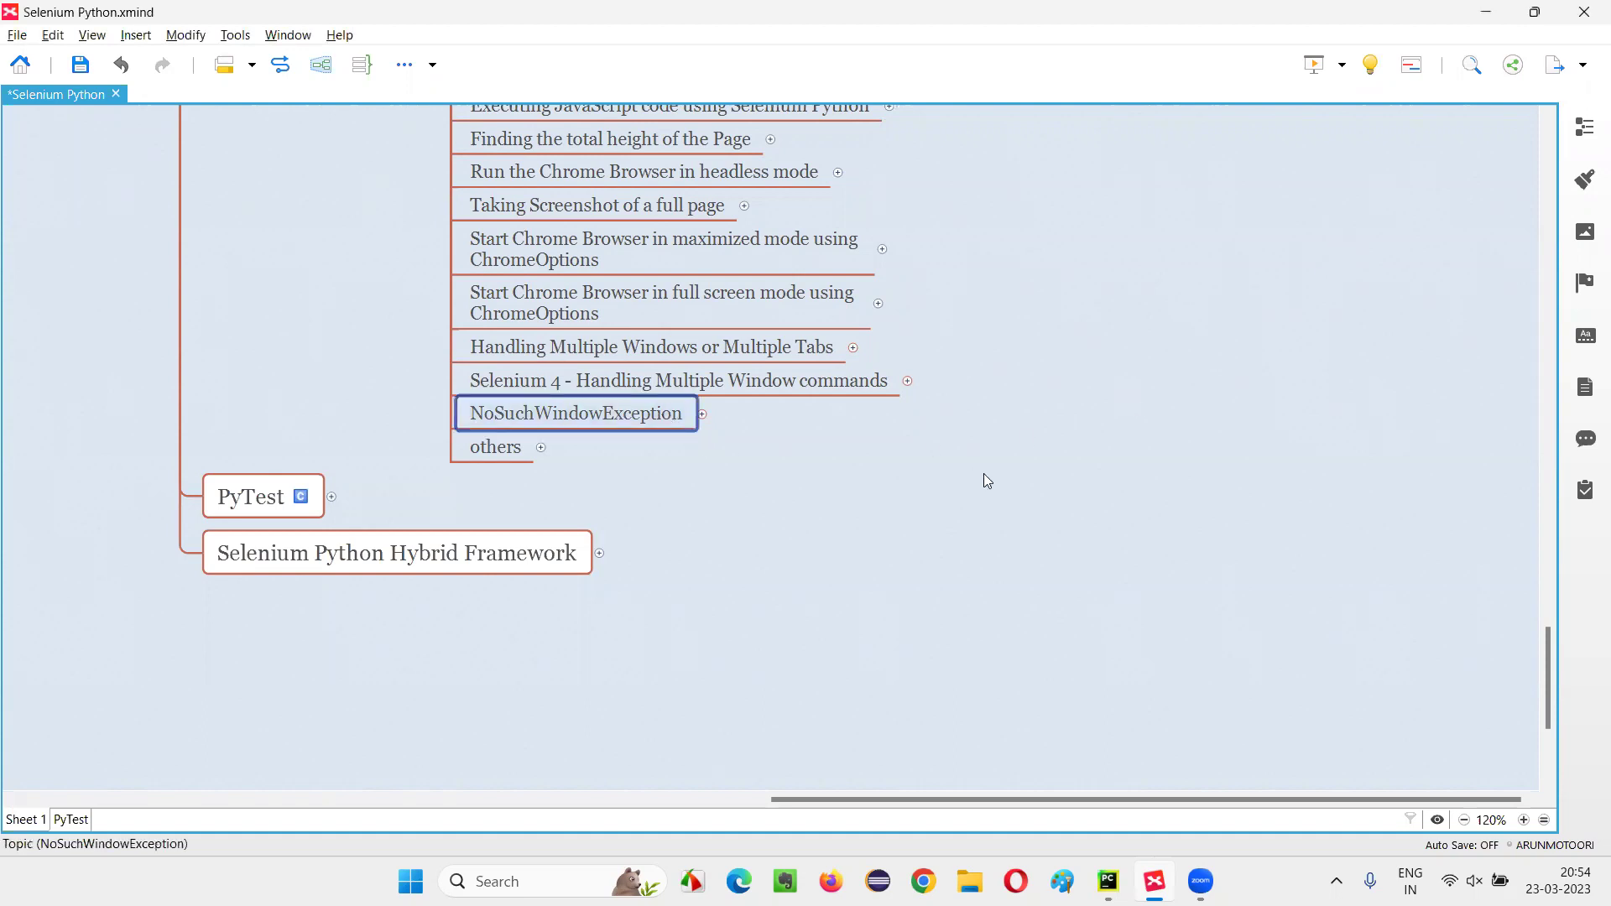
{"action": "left_click", "coordinate": [760, 384]}
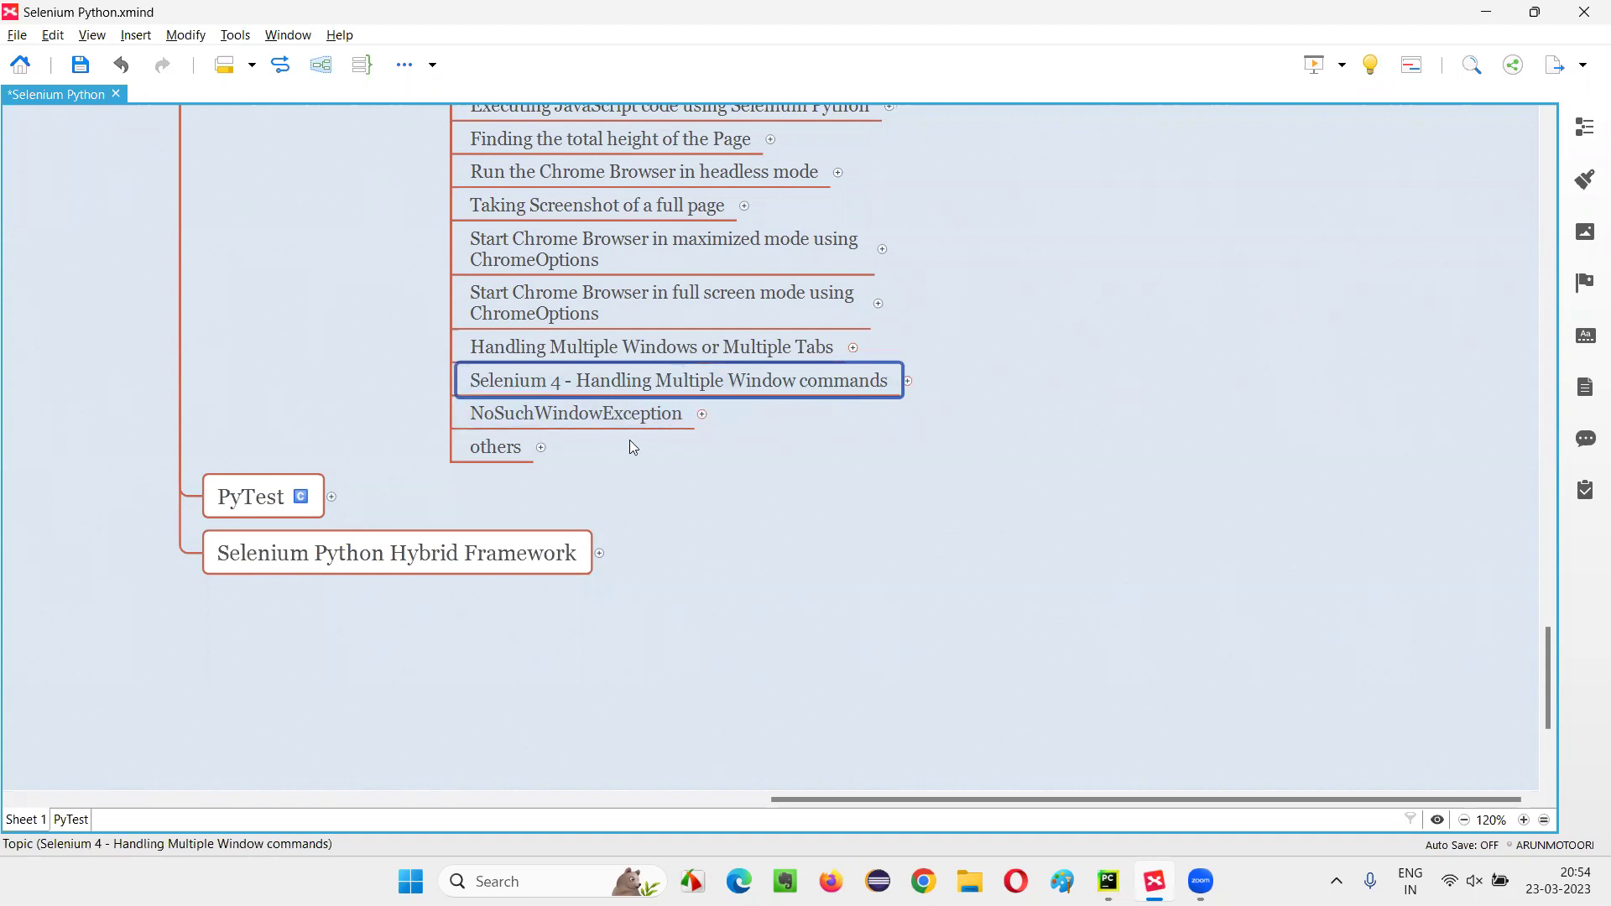
{"action": "left_click", "coordinate": [614, 415]}
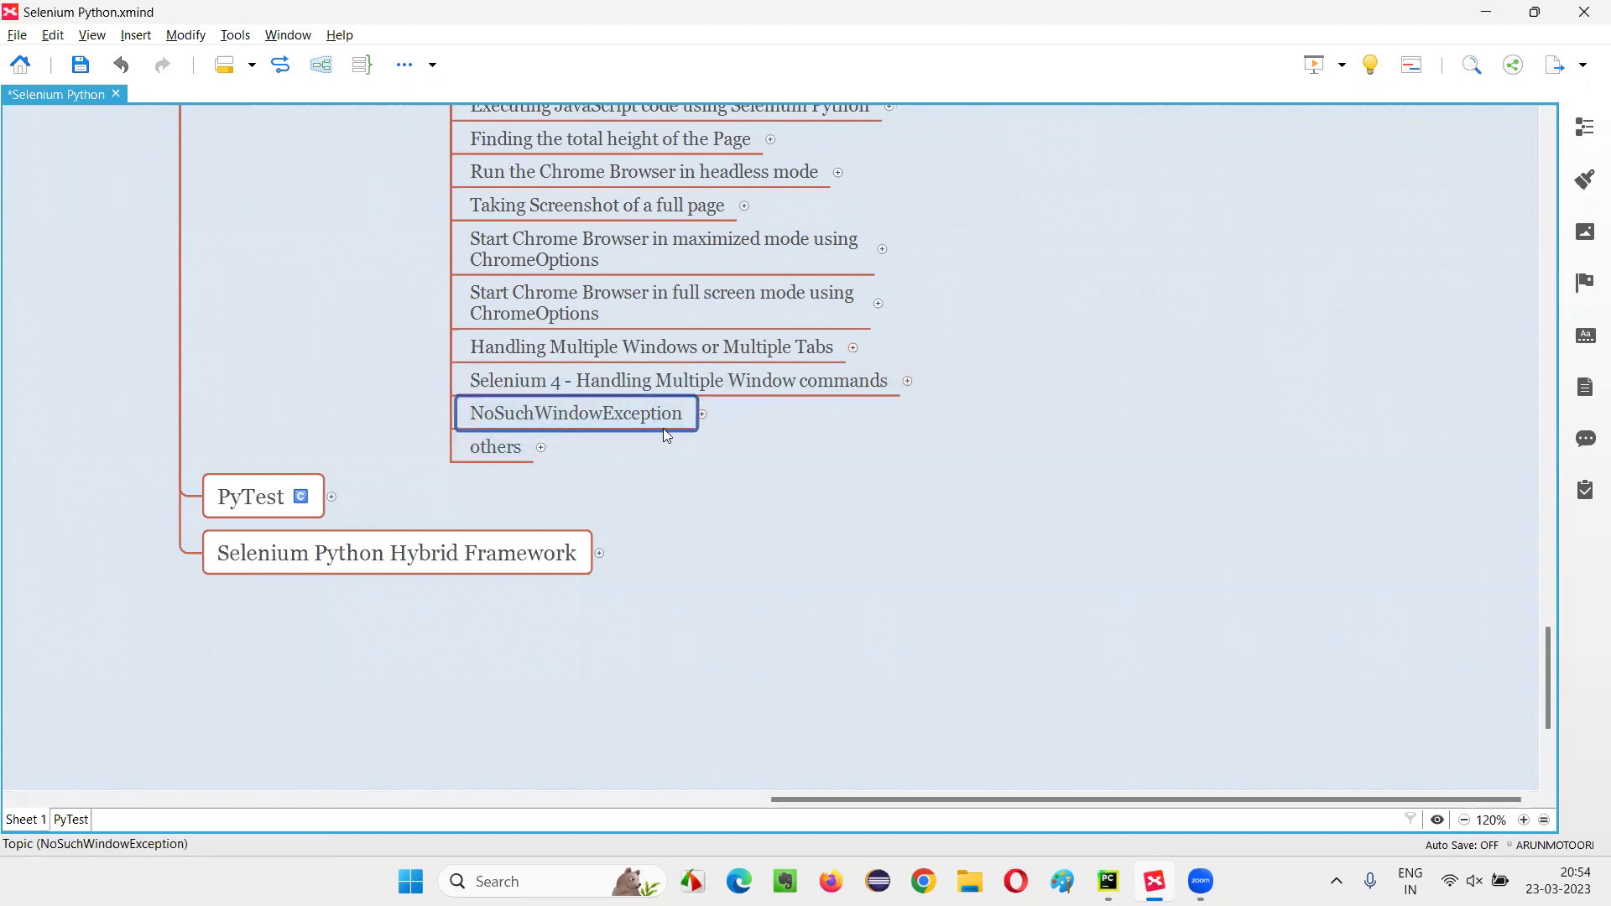
{"action": "left_click", "coordinate": [732, 389]}
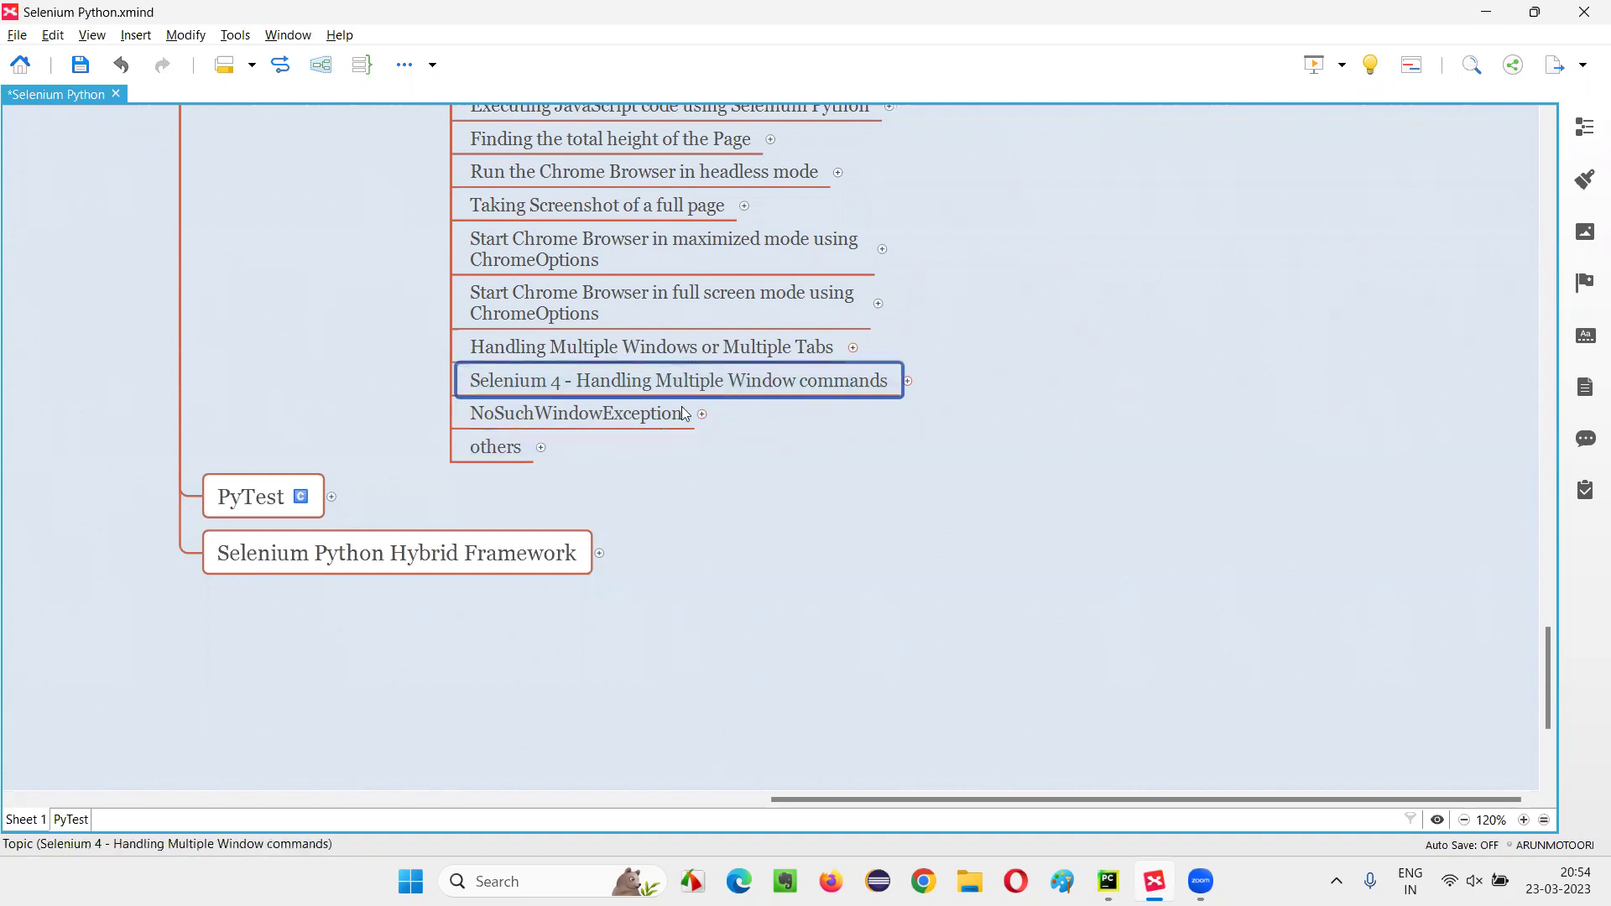
{"action": "left_click", "coordinate": [630, 422]}
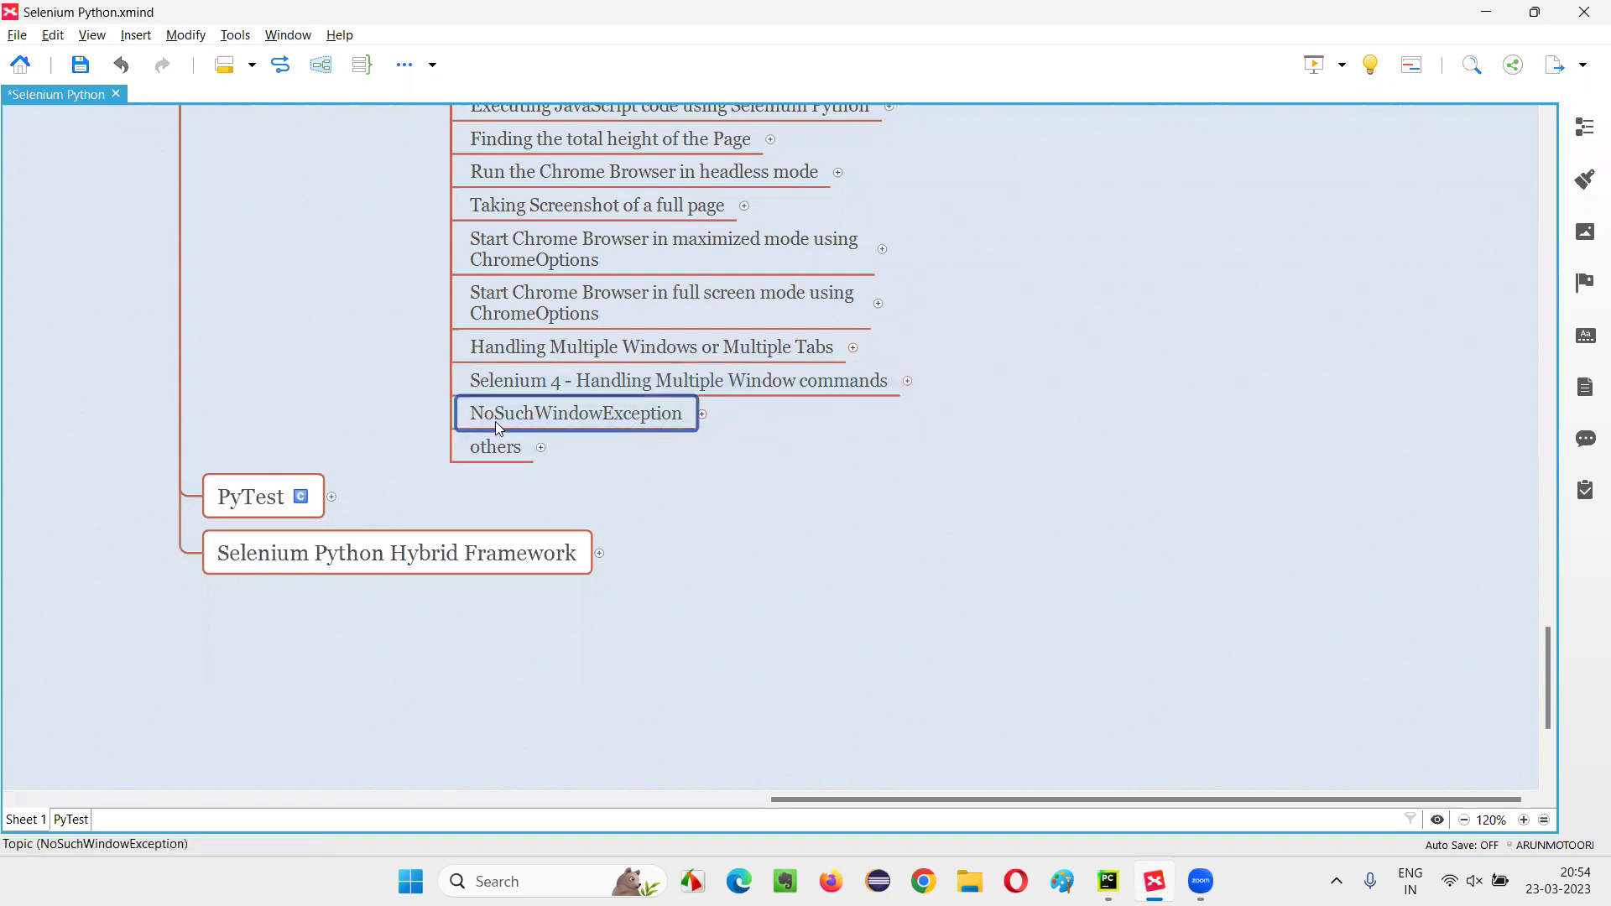
{"action": "left_click", "coordinate": [703, 413]}
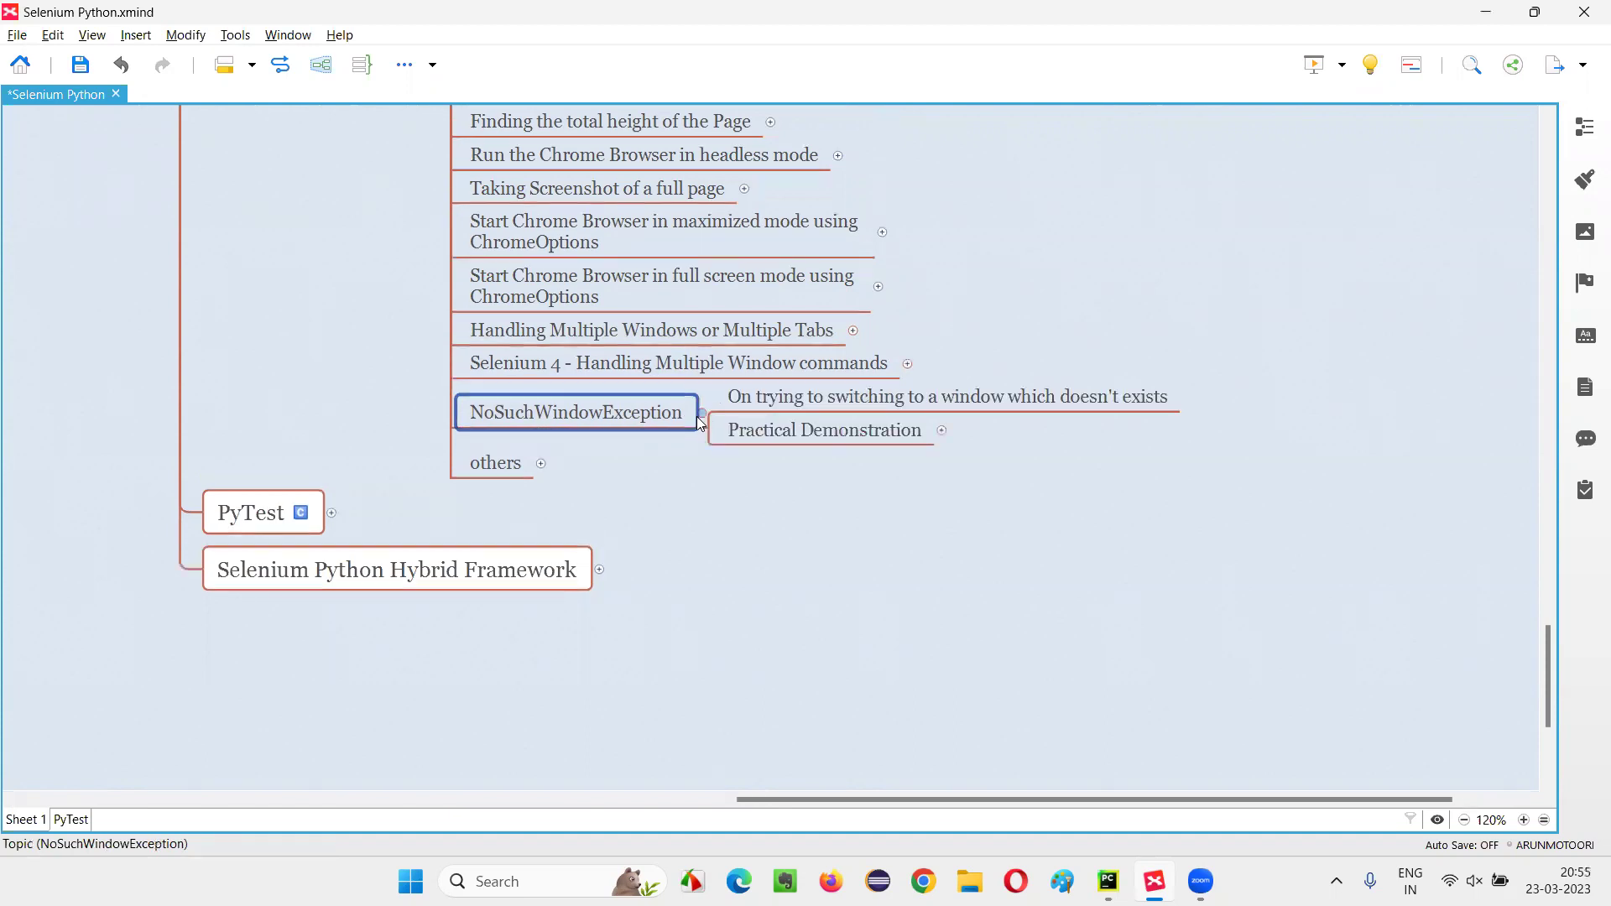
{"action": "left_click", "coordinate": [769, 397]}
{"action": "left_click", "coordinate": [584, 426]}
{"action": "left_click", "coordinate": [806, 394]}
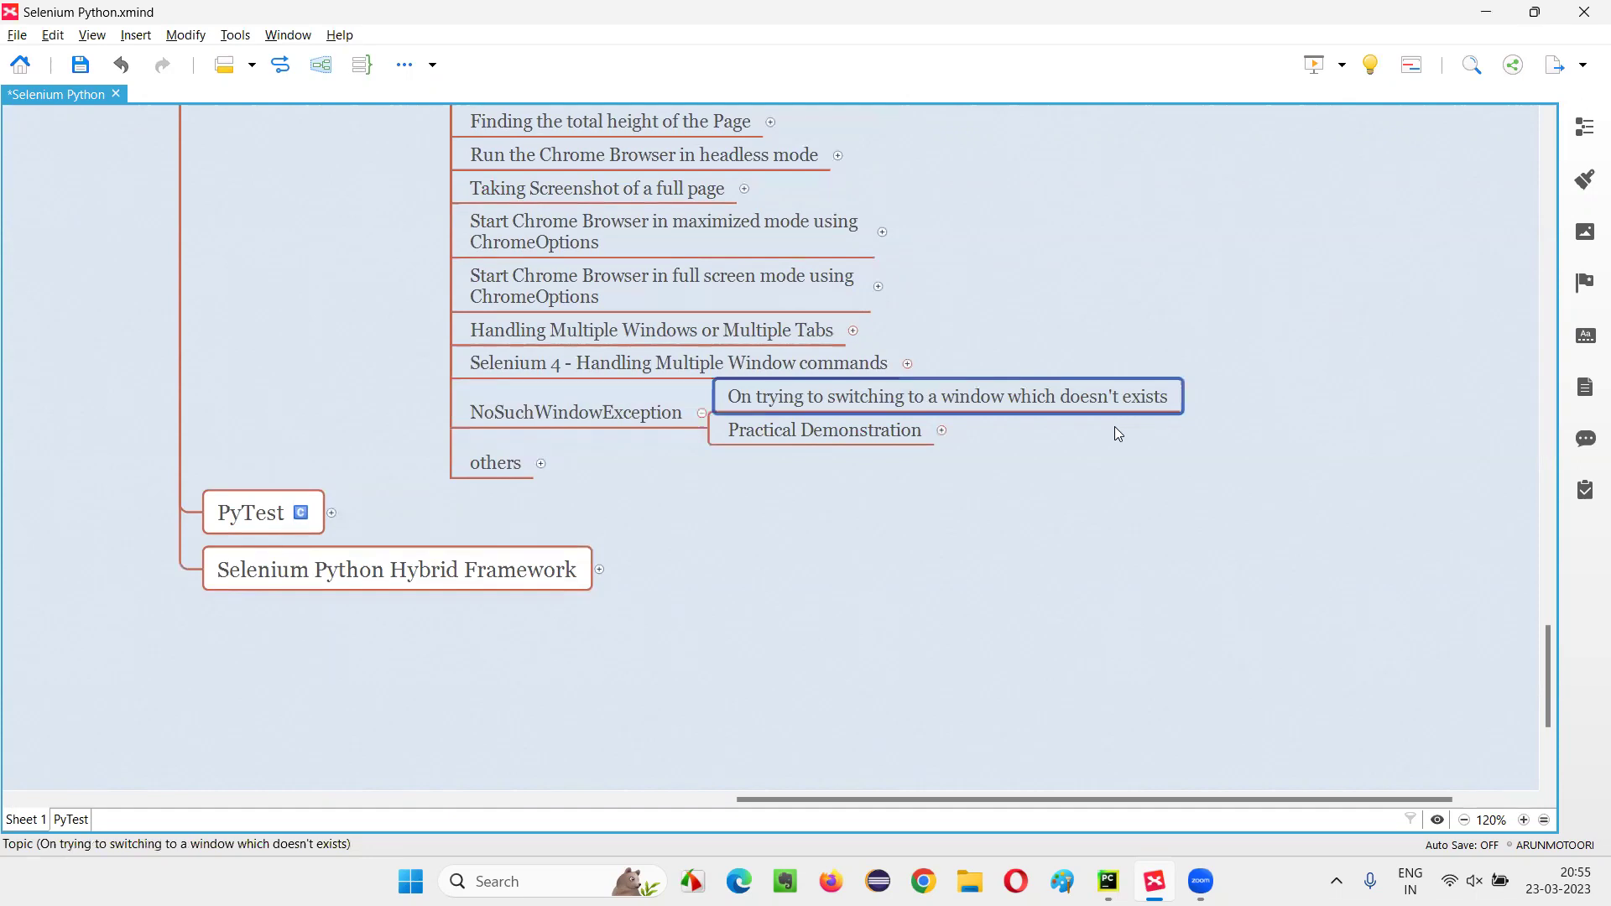
{"action": "left_click", "coordinate": [633, 413]}
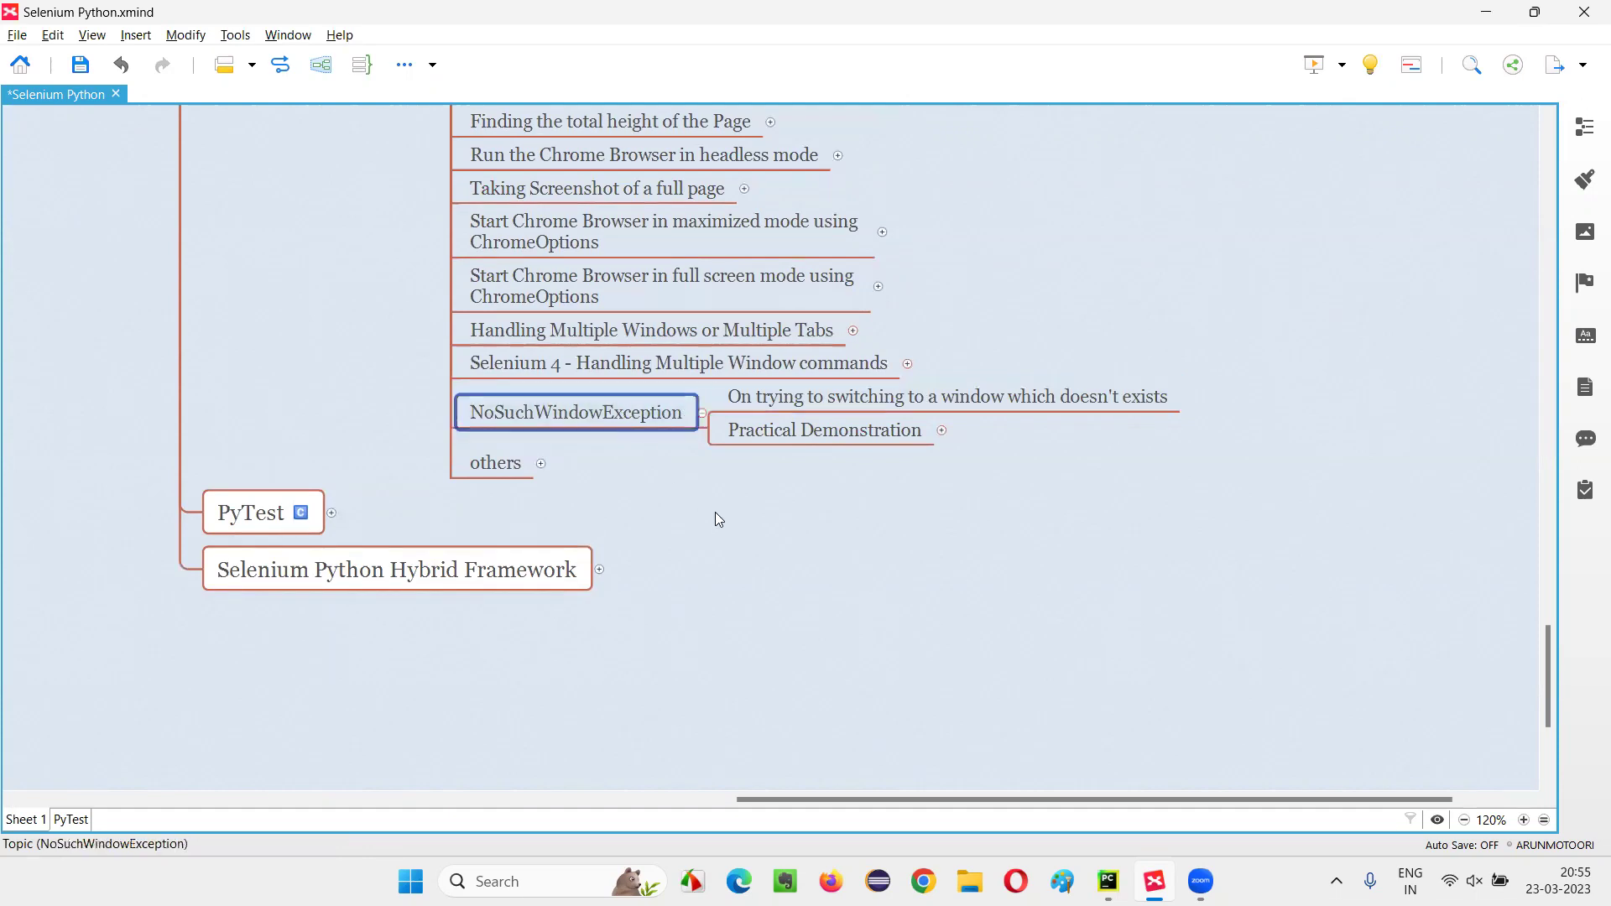
{"action": "left_click", "coordinate": [845, 402]}
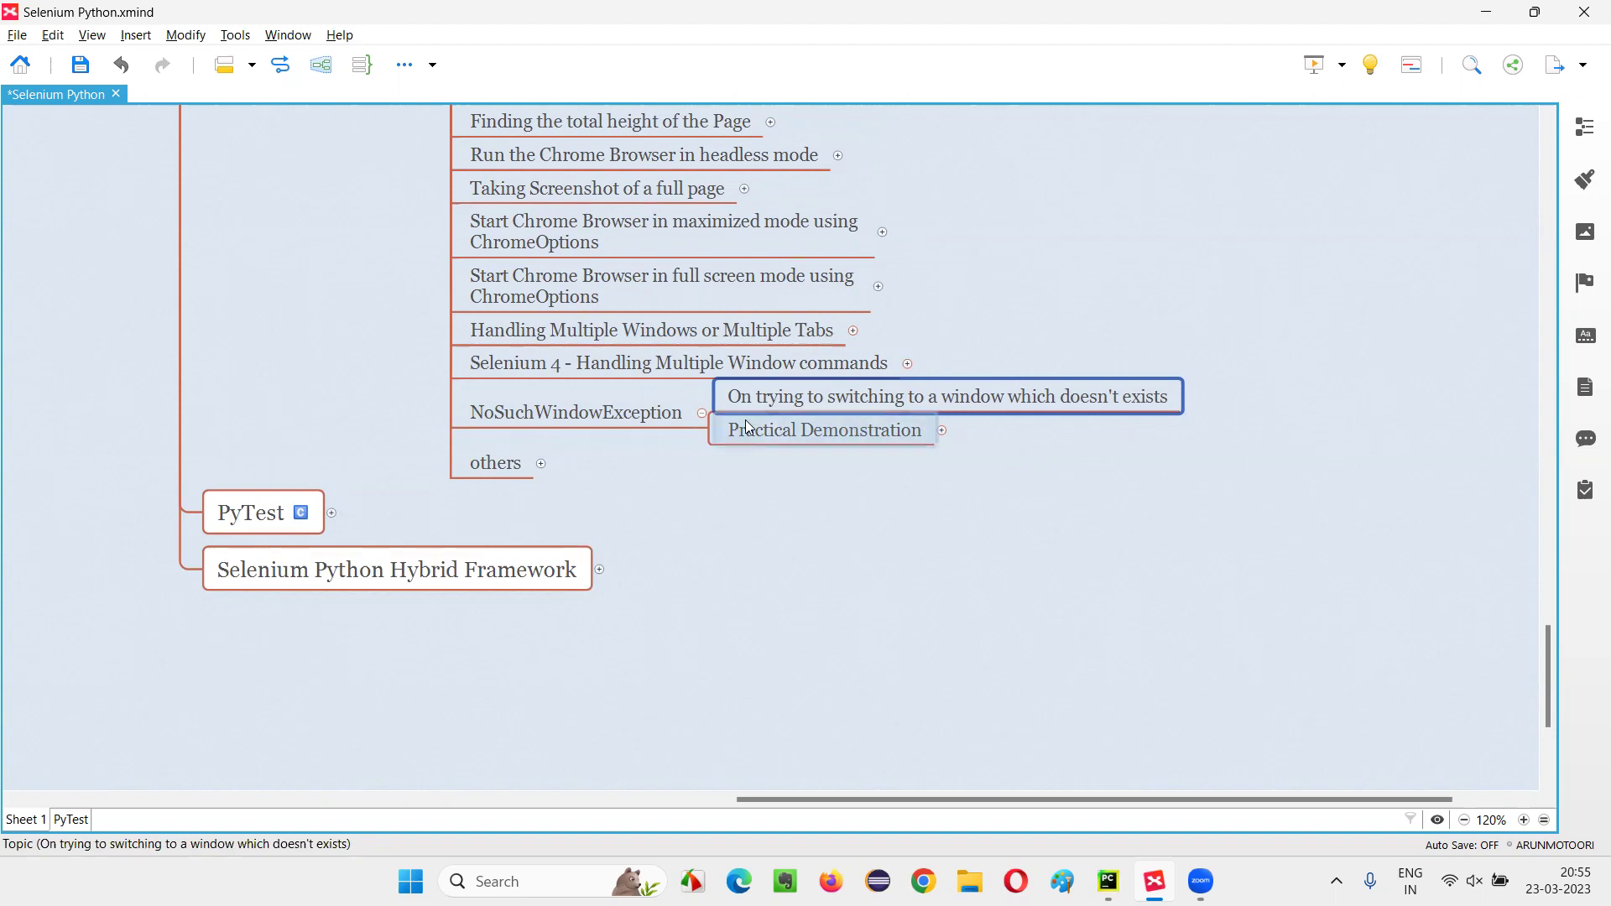
{"action": "left_click", "coordinate": [641, 421]}
Add the subtopic 'Provide a window id which doesn't exists' under Practical Demonstration.
{"action": "left_click", "coordinate": [787, 434]}
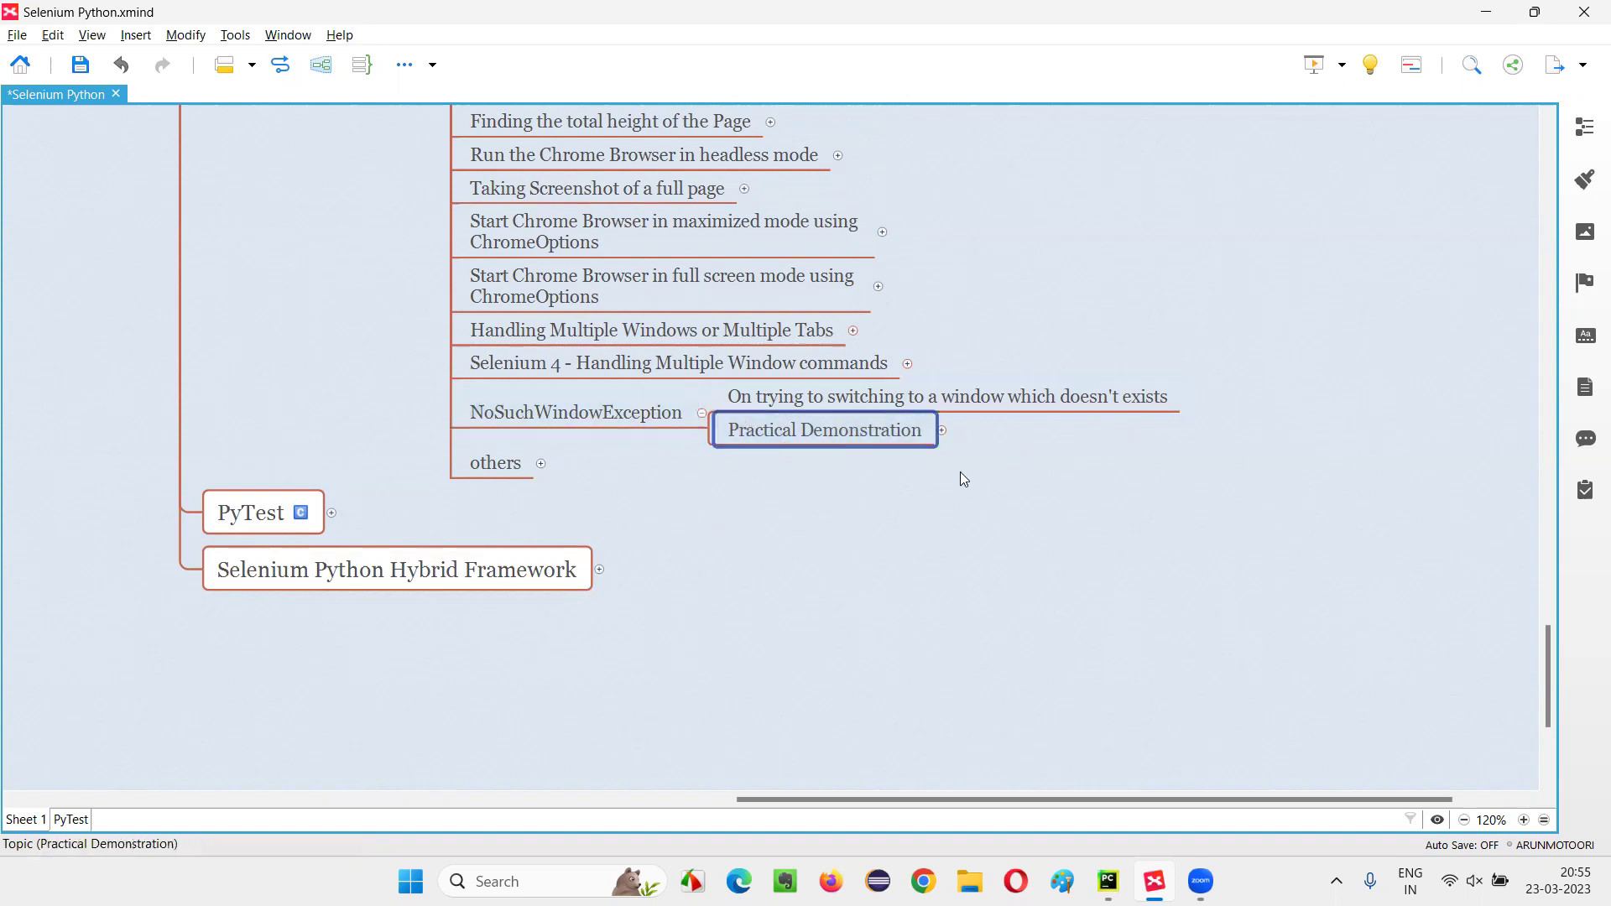
{"action": "key", "text": "Tab"}
{"action": "type", "text": "Provide a window id which doesn't exists"}
{"action": "key", "text": "Return"}
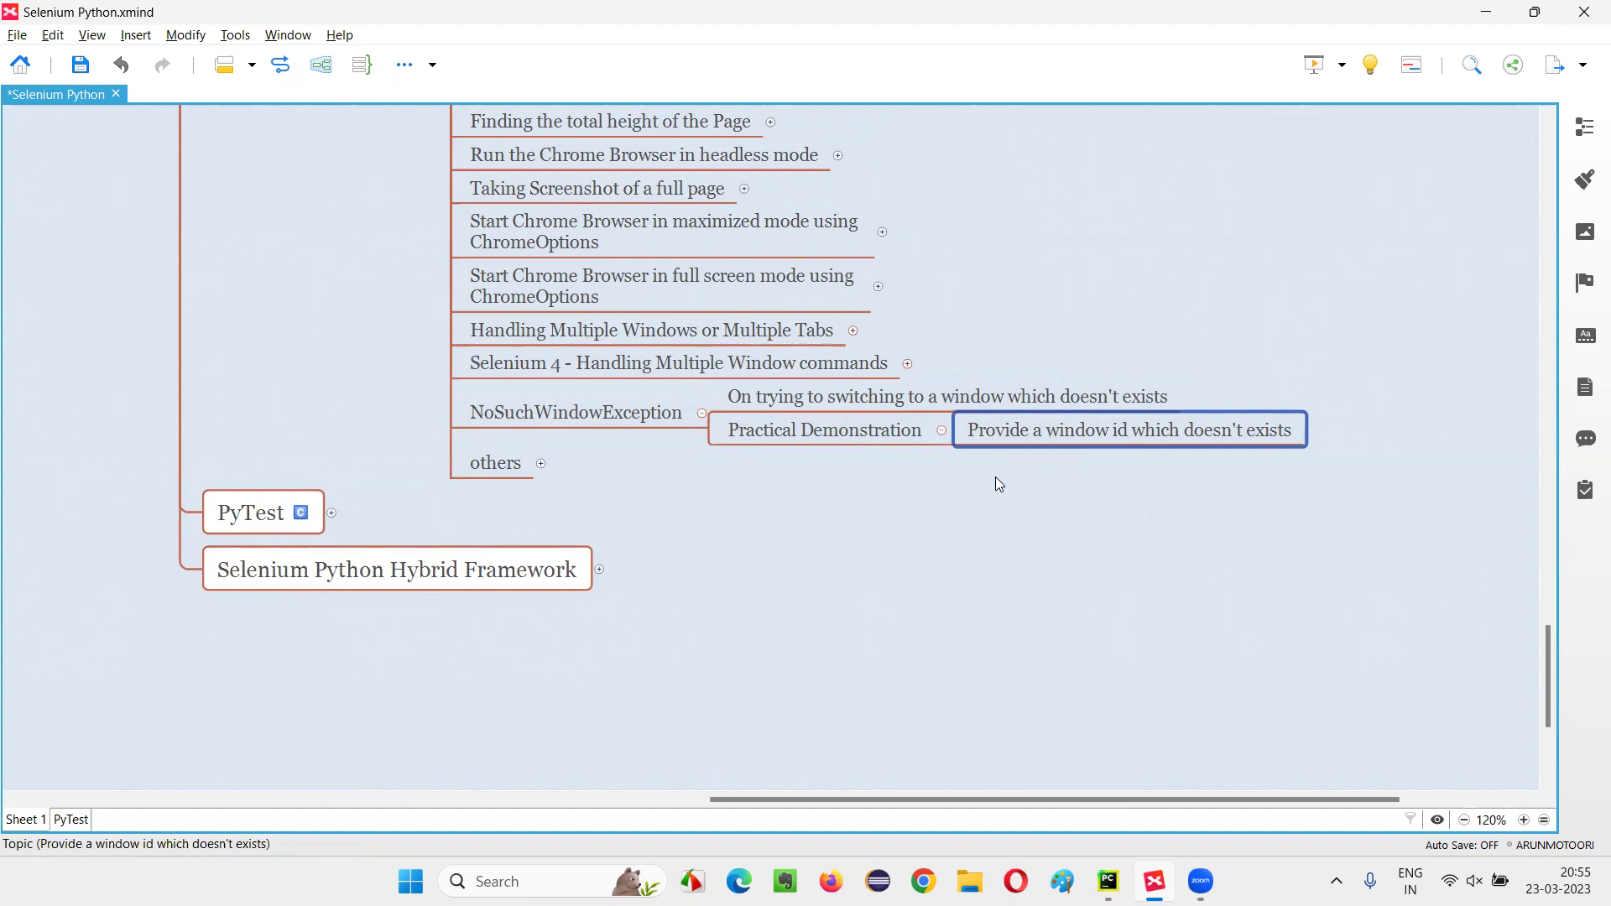
{"action": "left_click", "coordinate": [601, 408]}
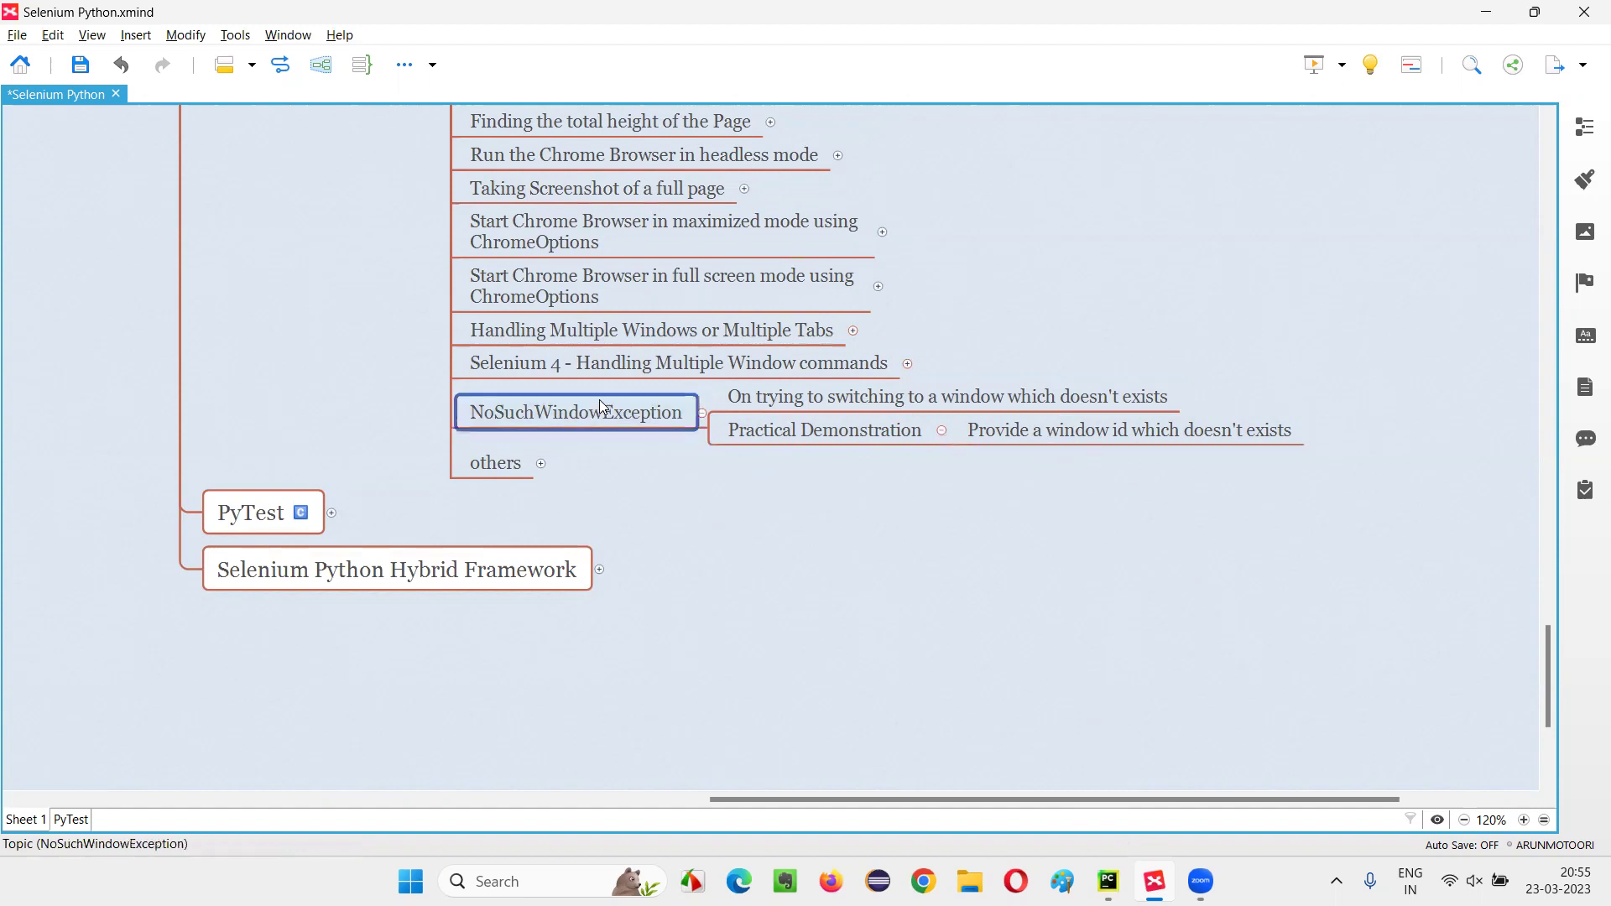
{"action": "left_click", "coordinate": [1107, 881]}
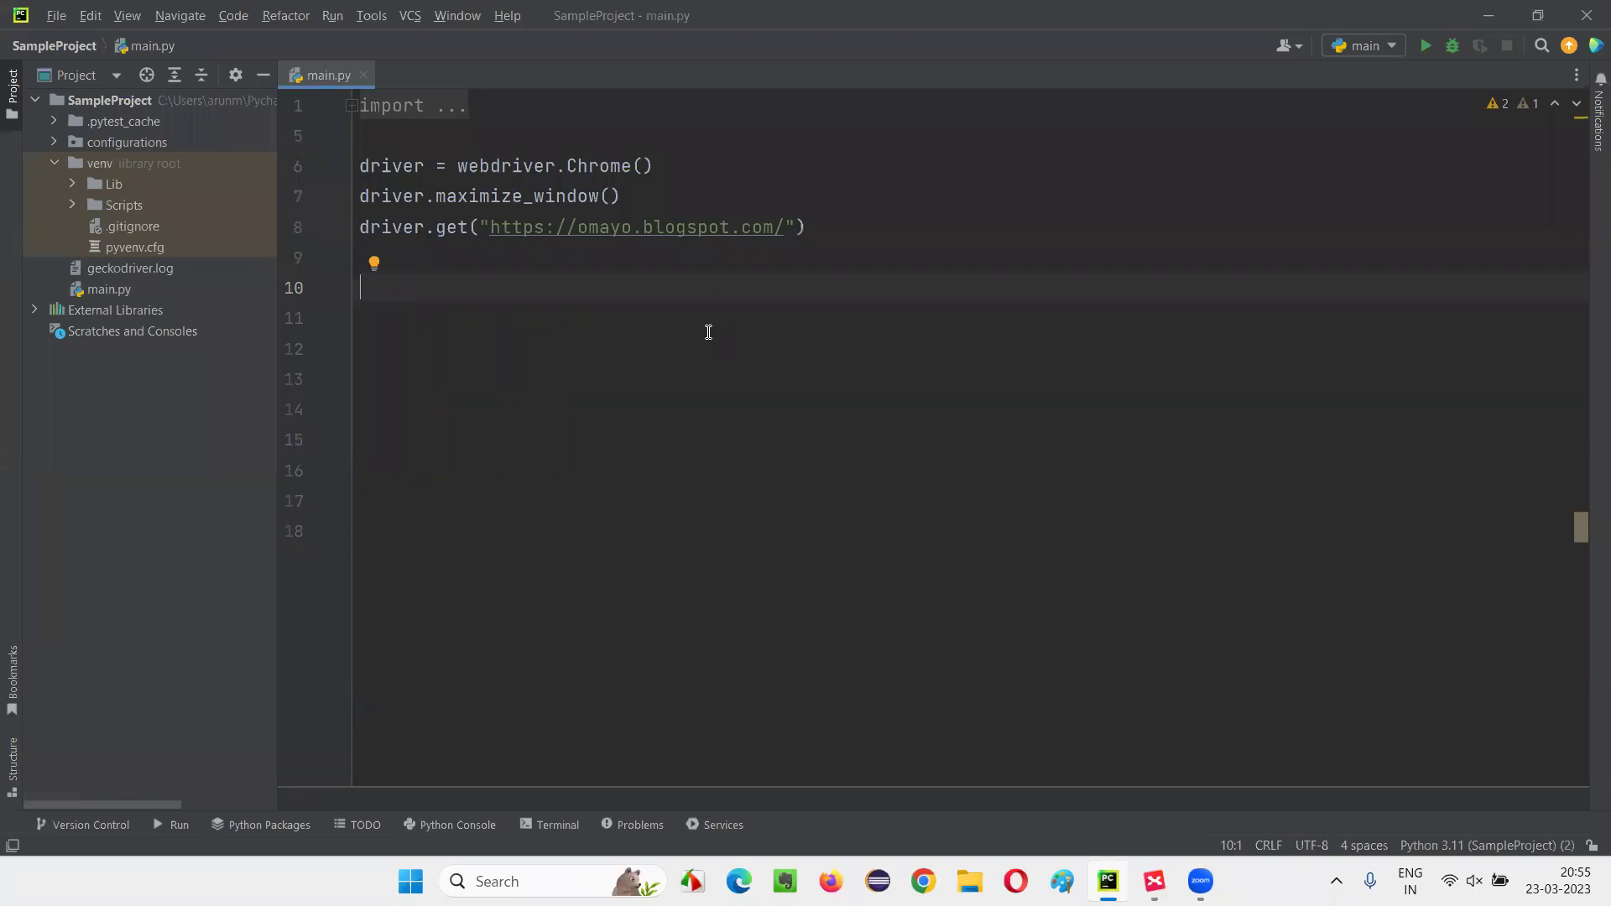
Review the Chrome driver, maximize_window and page-loading lines in main.py.
{"action": "double_click", "coordinate": [569, 164]}
{"action": "key", "text": "shift+End"}
{"action": "left_click", "coordinate": [694, 157]}
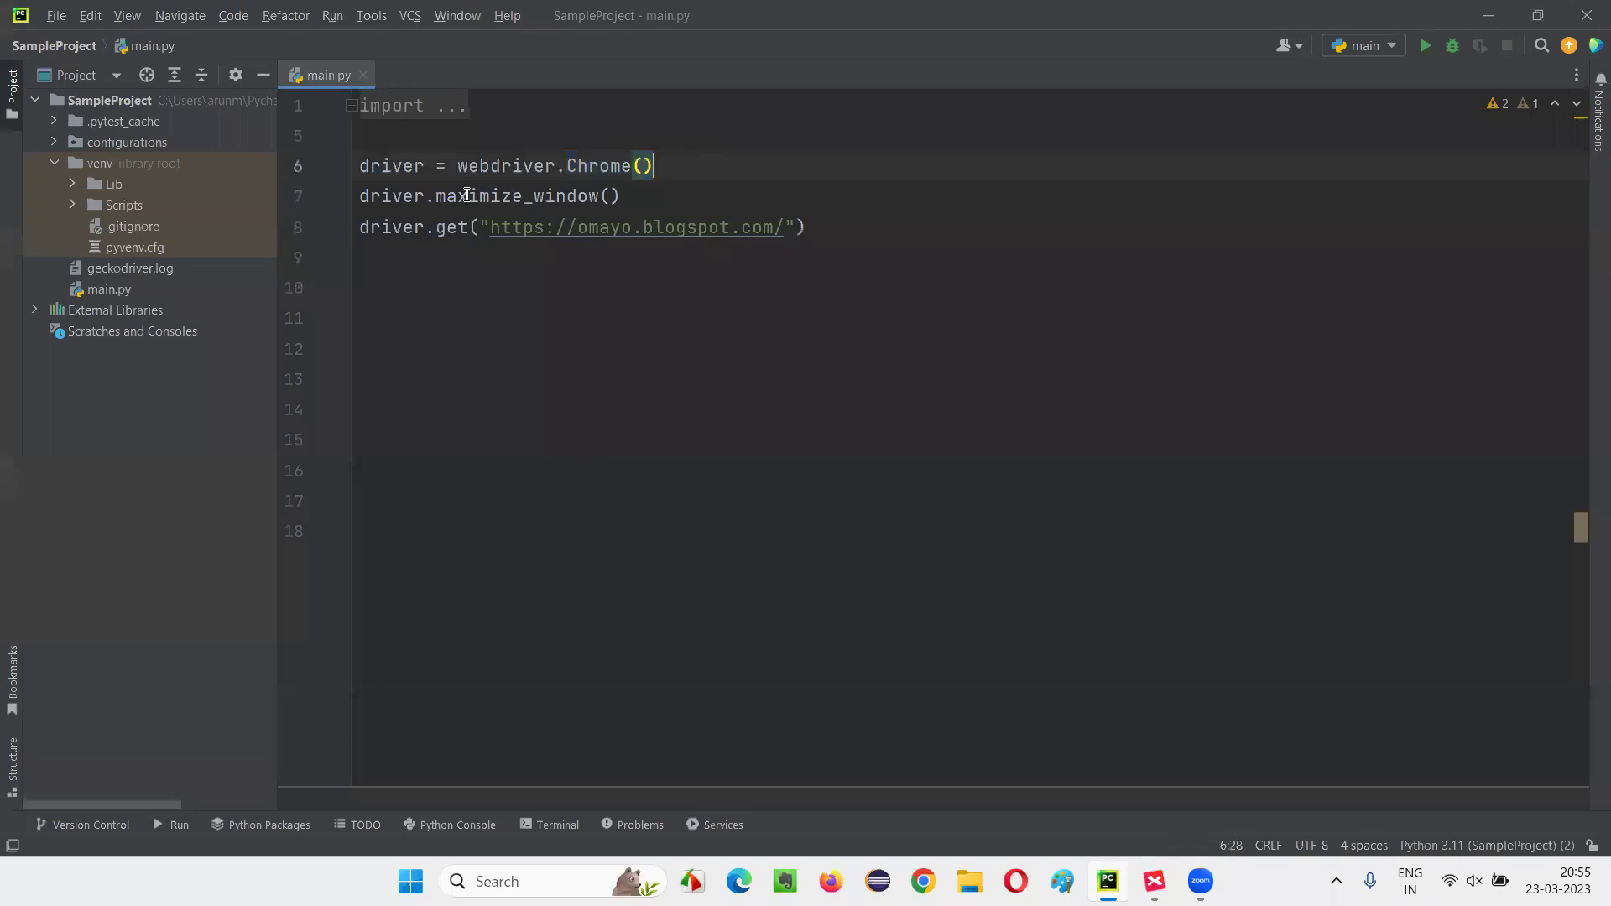
{"action": "double_click", "coordinate": [467, 196]}
{"action": "key", "text": "shift+End"}
{"action": "left_click", "coordinate": [651, 378]}
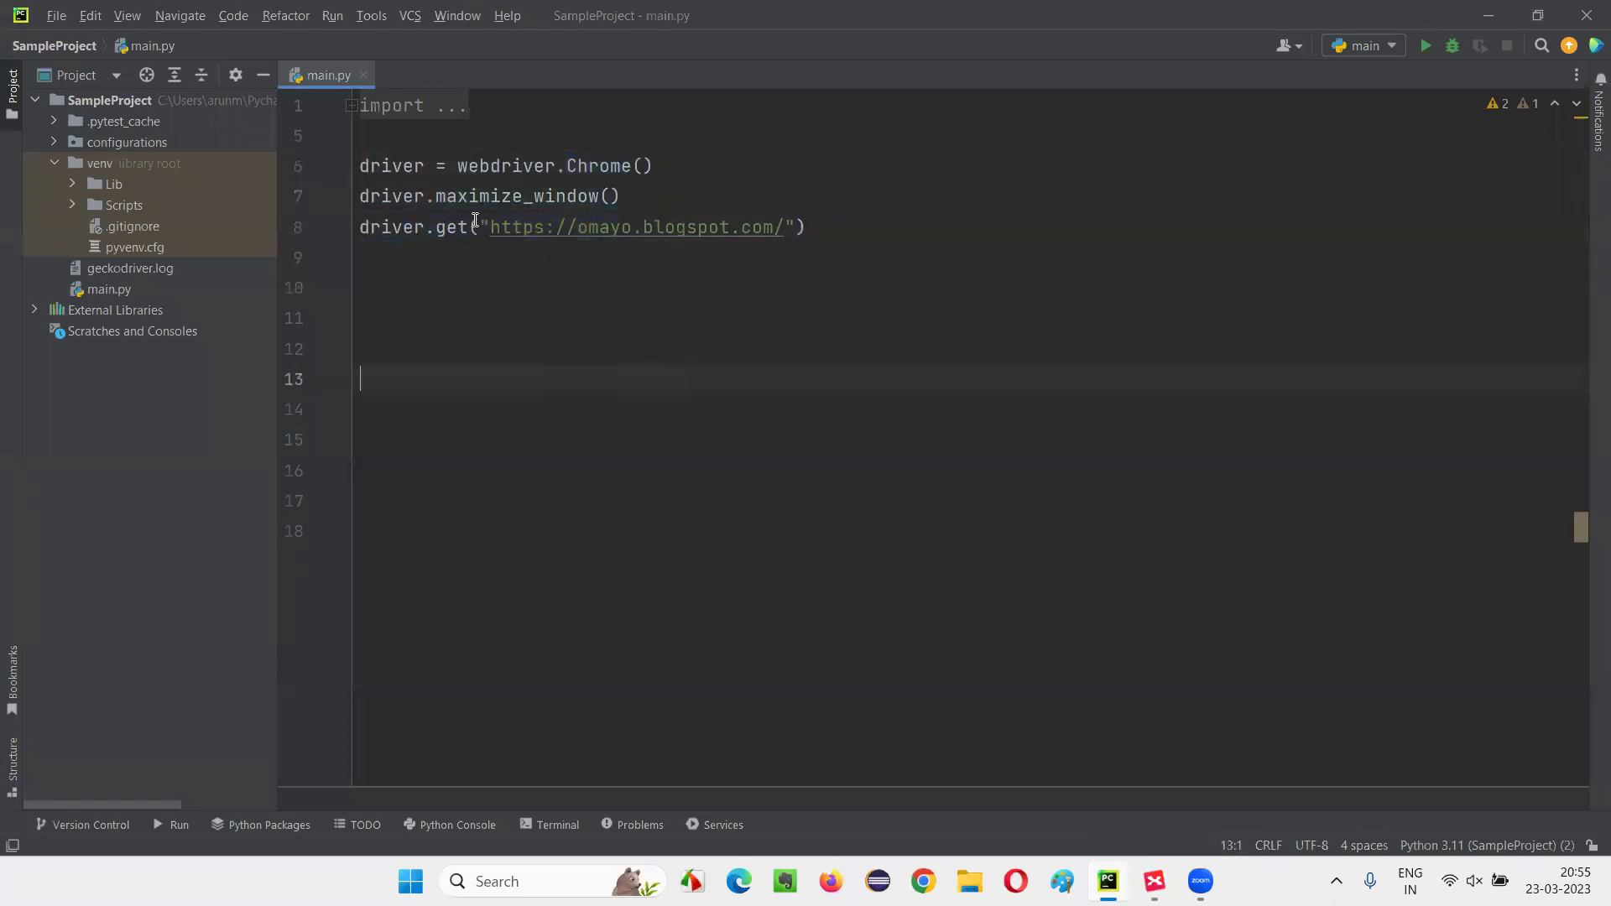
{"action": "left_click_drag", "start_coordinate": [475, 222], "coordinate": [805, 224]}
{"action": "left_click", "coordinate": [831, 224]}
Add a driver.switch_to.window("xyz") call on line 10, after the page load.
{"action": "key", "text": "Return"}
{"action": "key", "text": "Return"}
{"action": "type", "text": "drover"}
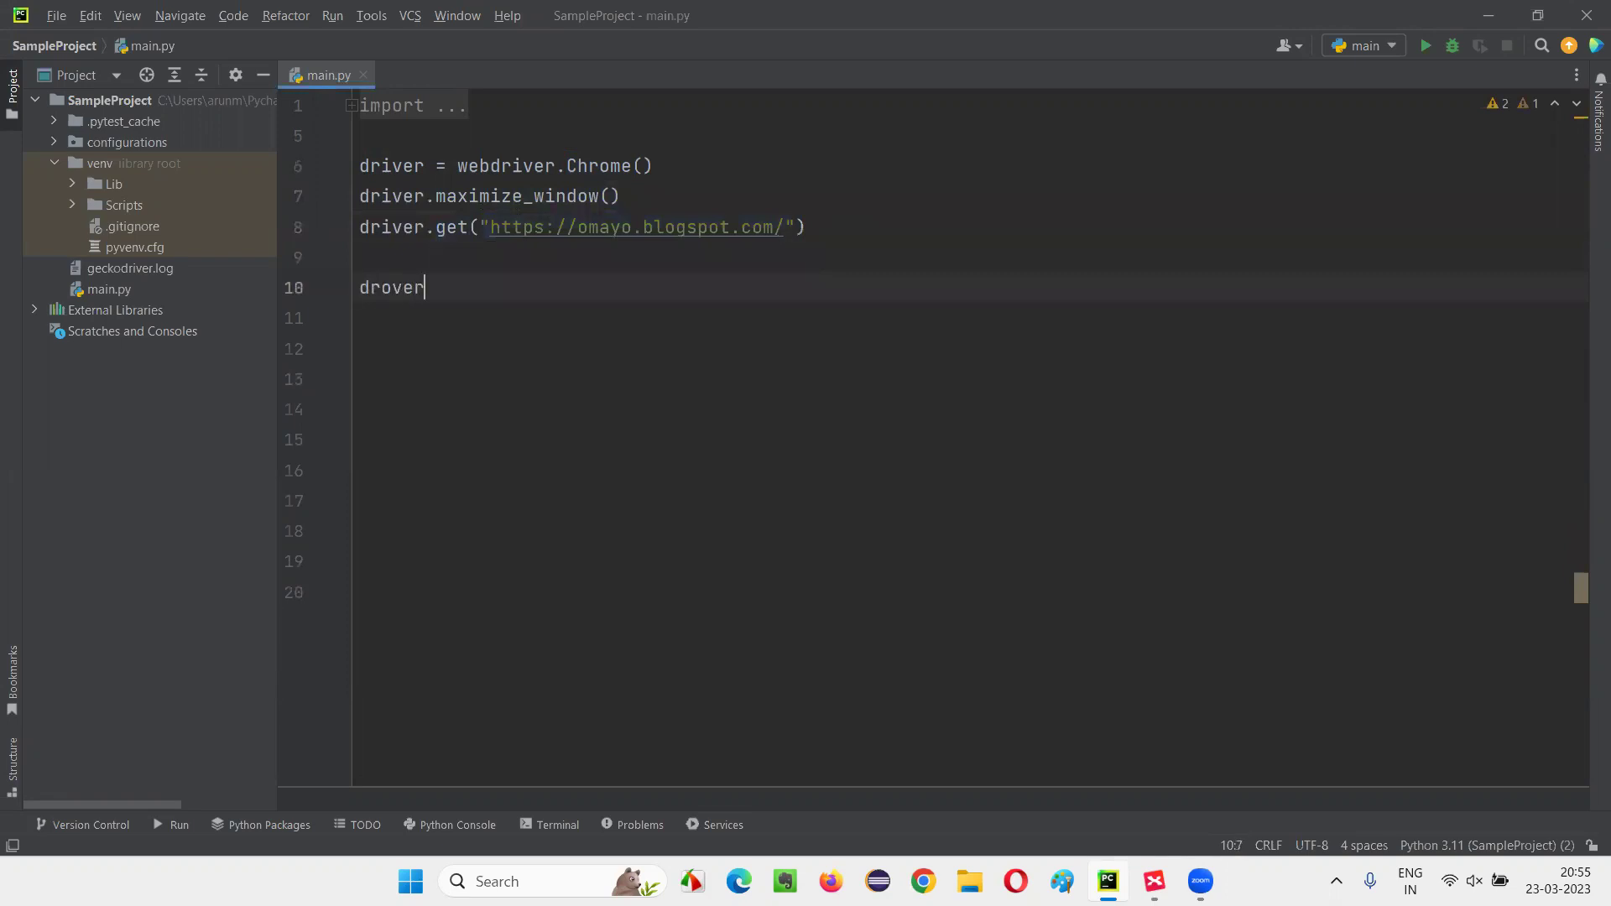
{"action": "key", "text": "BackSpace"}
{"action": "key", "text": "BackSpace"}
{"action": "key", "text": "BackSpace"}
{"action": "key", "text": "BackSpace"}
{"action": "type", "text": "iver"}
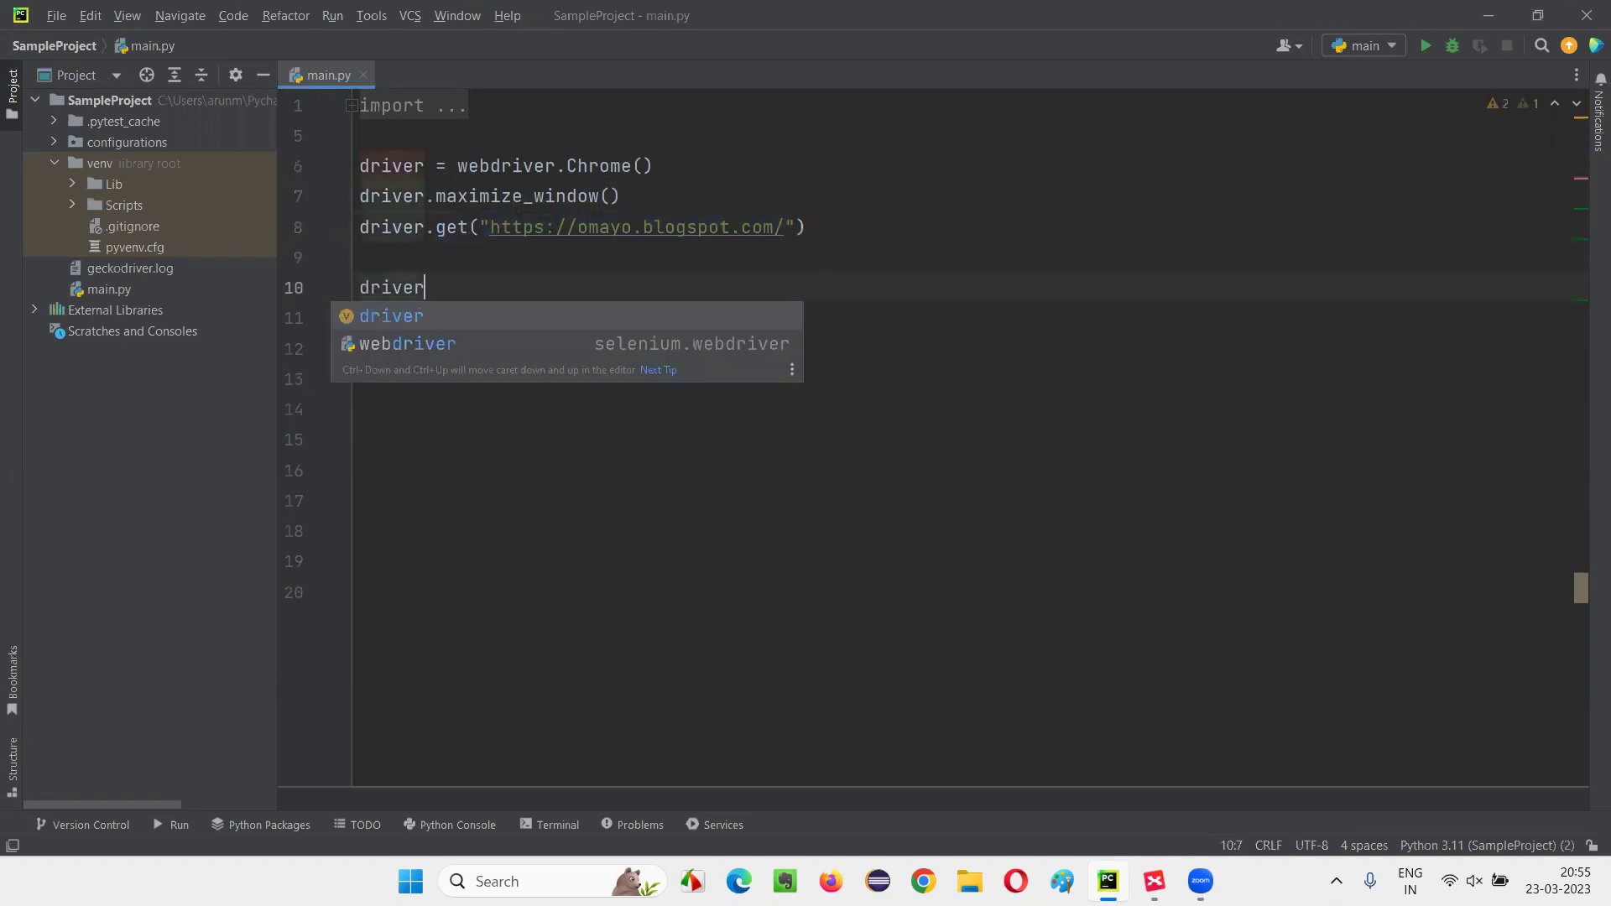
{"action": "key", "text": "Escape"}
{"action": "type", "text": ".sw"}
{"action": "key", "text": "Return"}
{"action": "type", "text": "."}
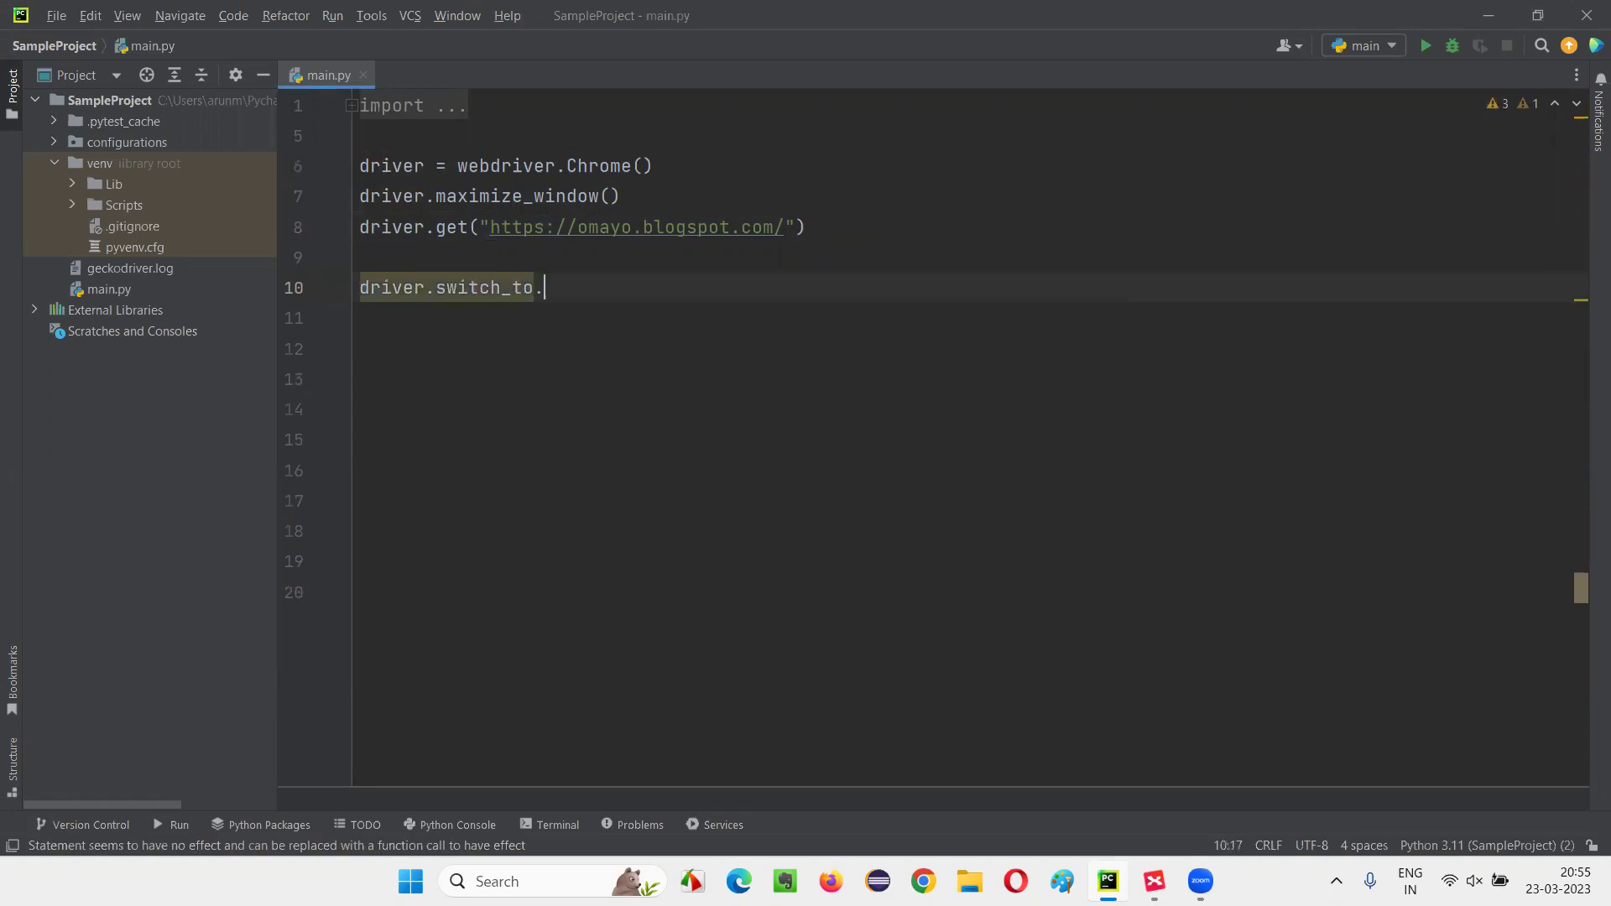
{"action": "type", "text": "win"}
{"action": "key", "text": "Return"}
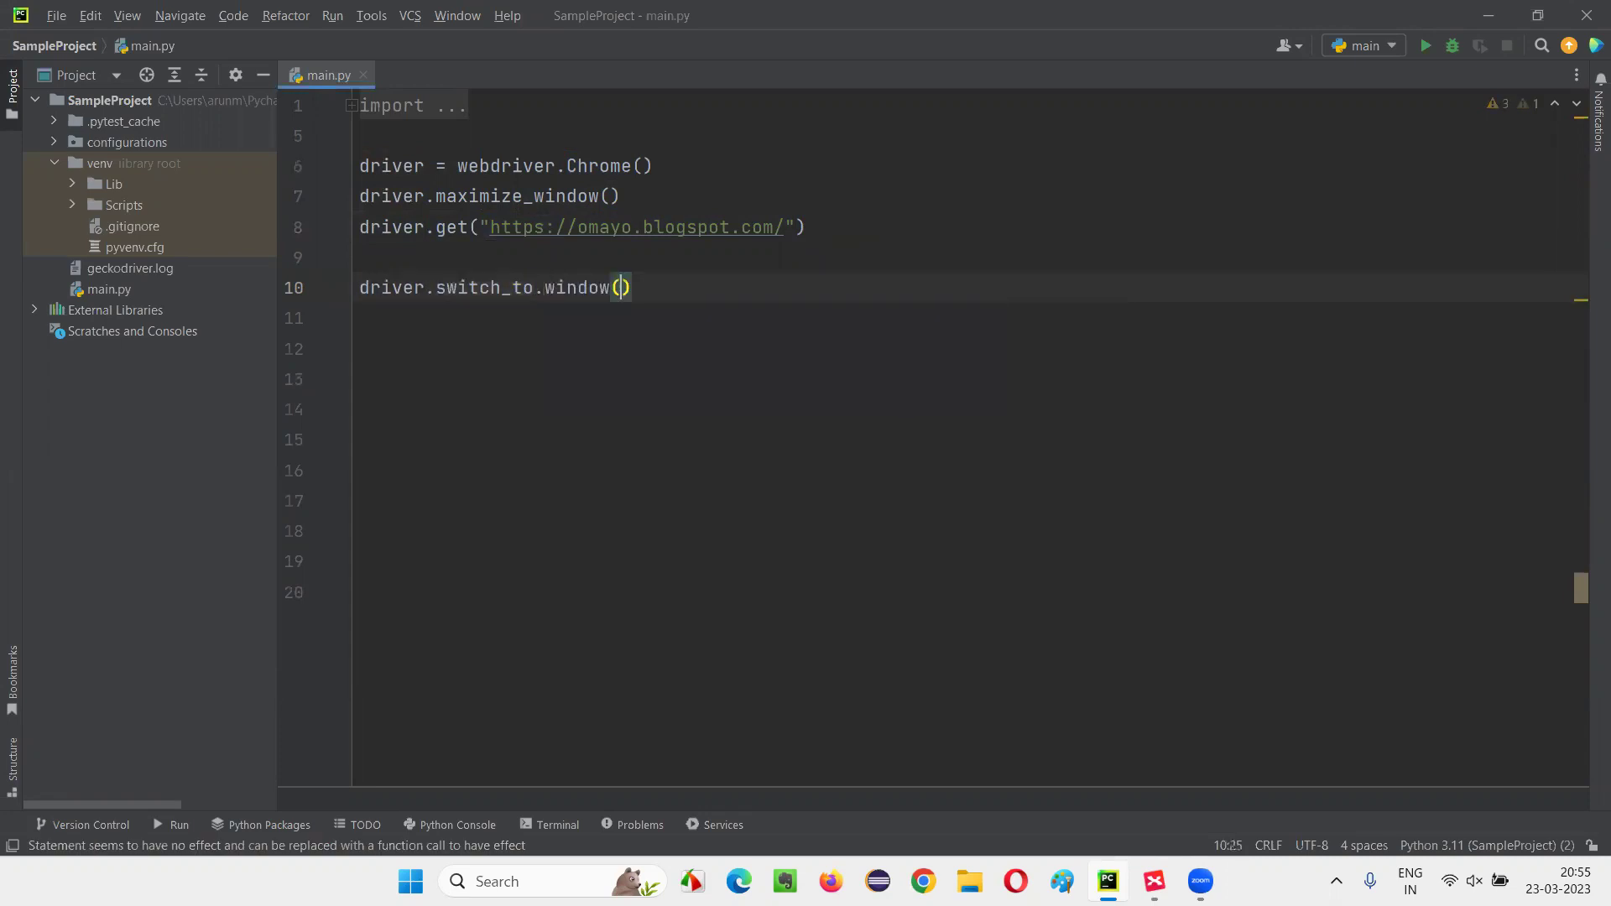
{"action": "type", "text": "\""}
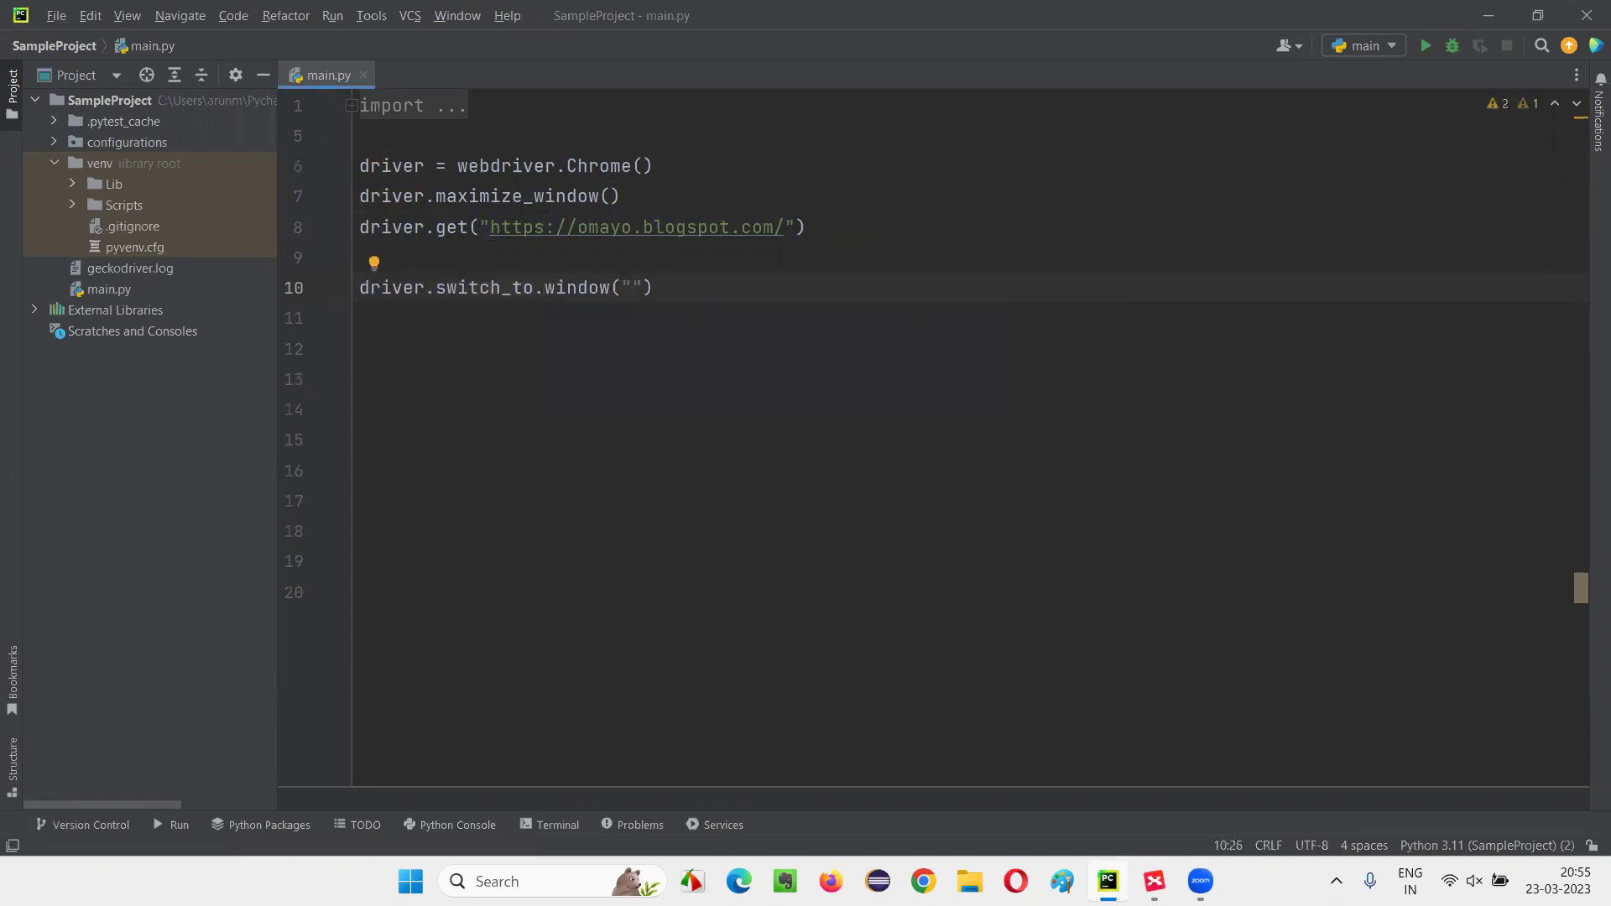
{"action": "type", "text": "xyz"}
Highlight the nonexistent window name 'xyz' in the switch_to.window call on line 10.
{"action": "double_click", "coordinate": [647, 292]}
{"action": "left_click_drag", "start_coordinate": [587, 187], "coordinate": [784, 206]}
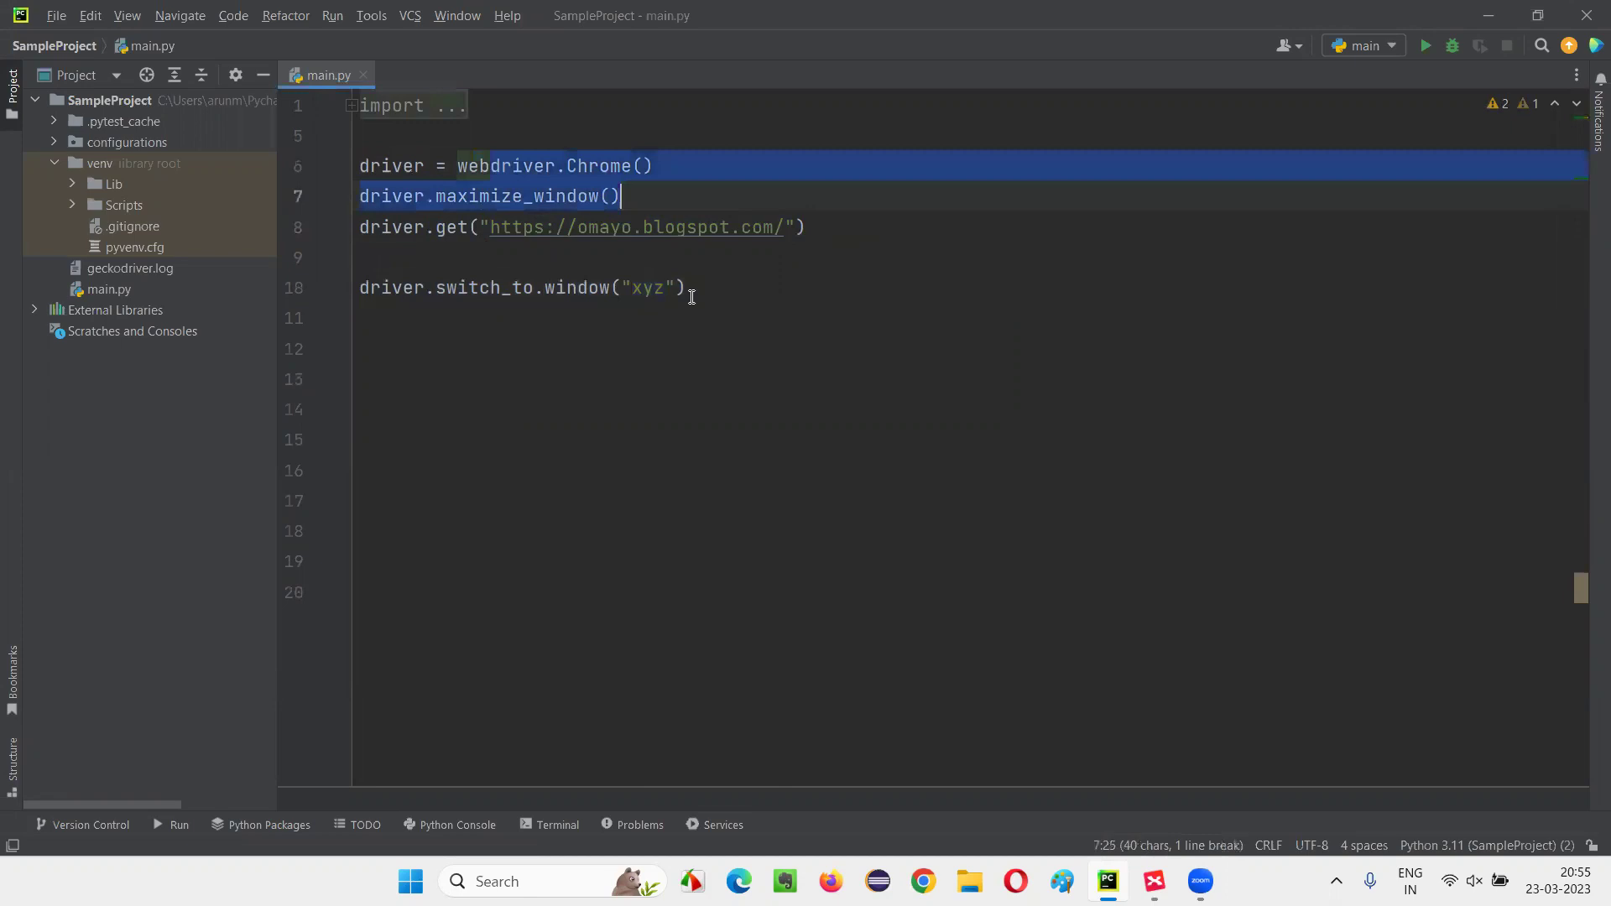
{"action": "double_click", "coordinate": [661, 292]}
{"action": "left_click", "coordinate": [688, 319]}
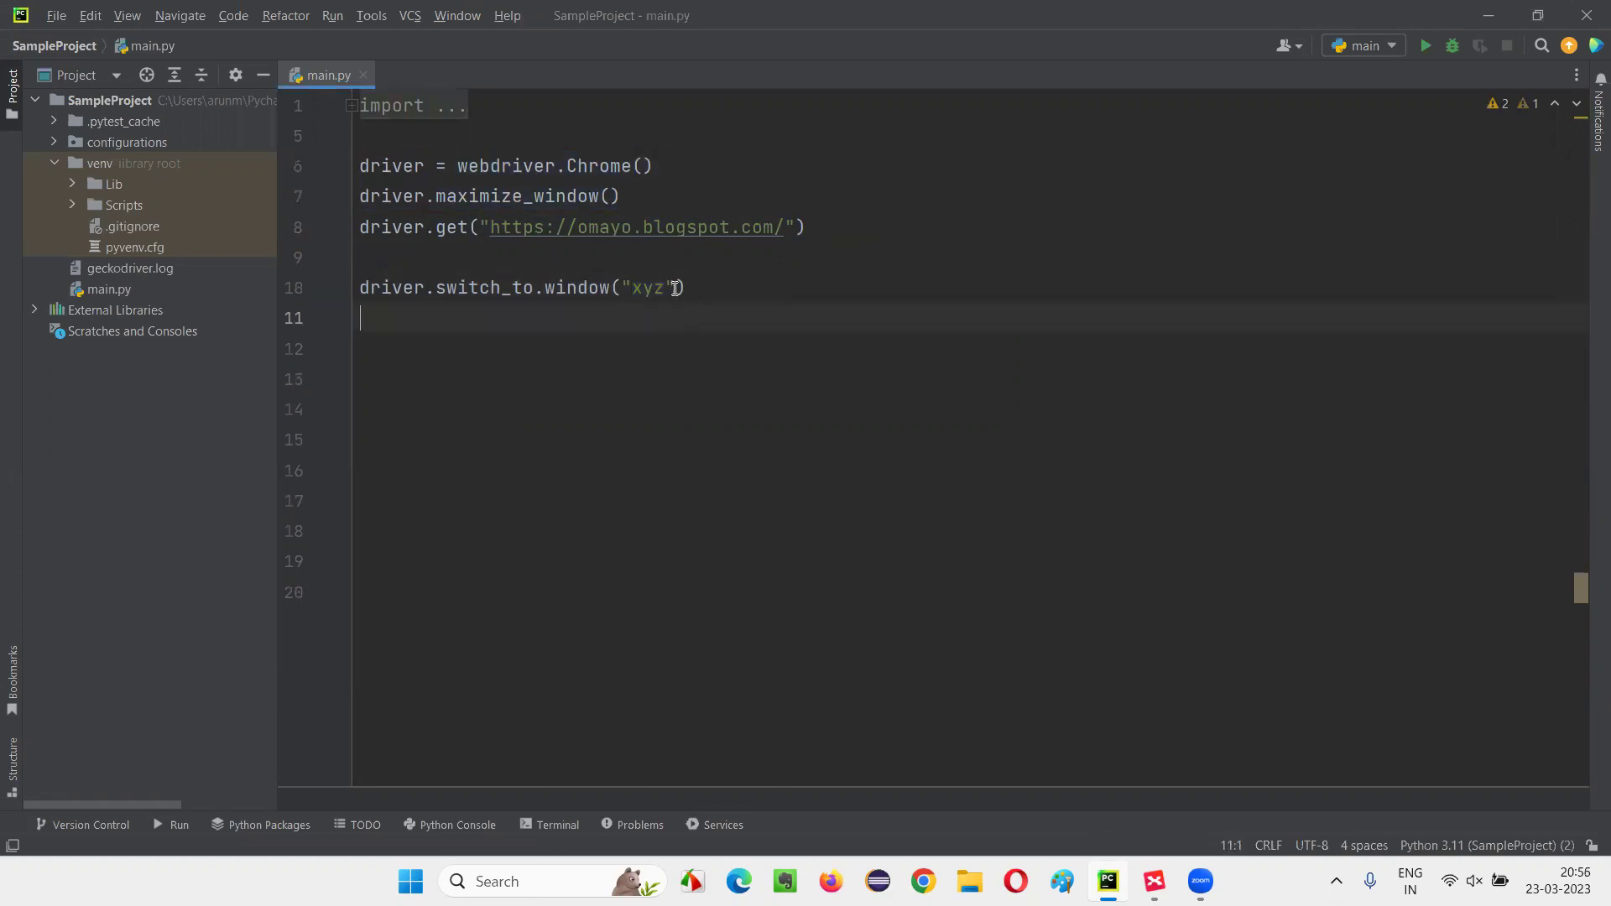
{"action": "double_click", "coordinate": [657, 289]}
{"action": "left_click", "coordinate": [664, 335]}
{"action": "double_click", "coordinate": [647, 289]}
{"action": "left_click", "coordinate": [657, 366]}
{"action": "left_click_drag", "start_coordinate": [439, 295], "coordinate": [660, 294]}
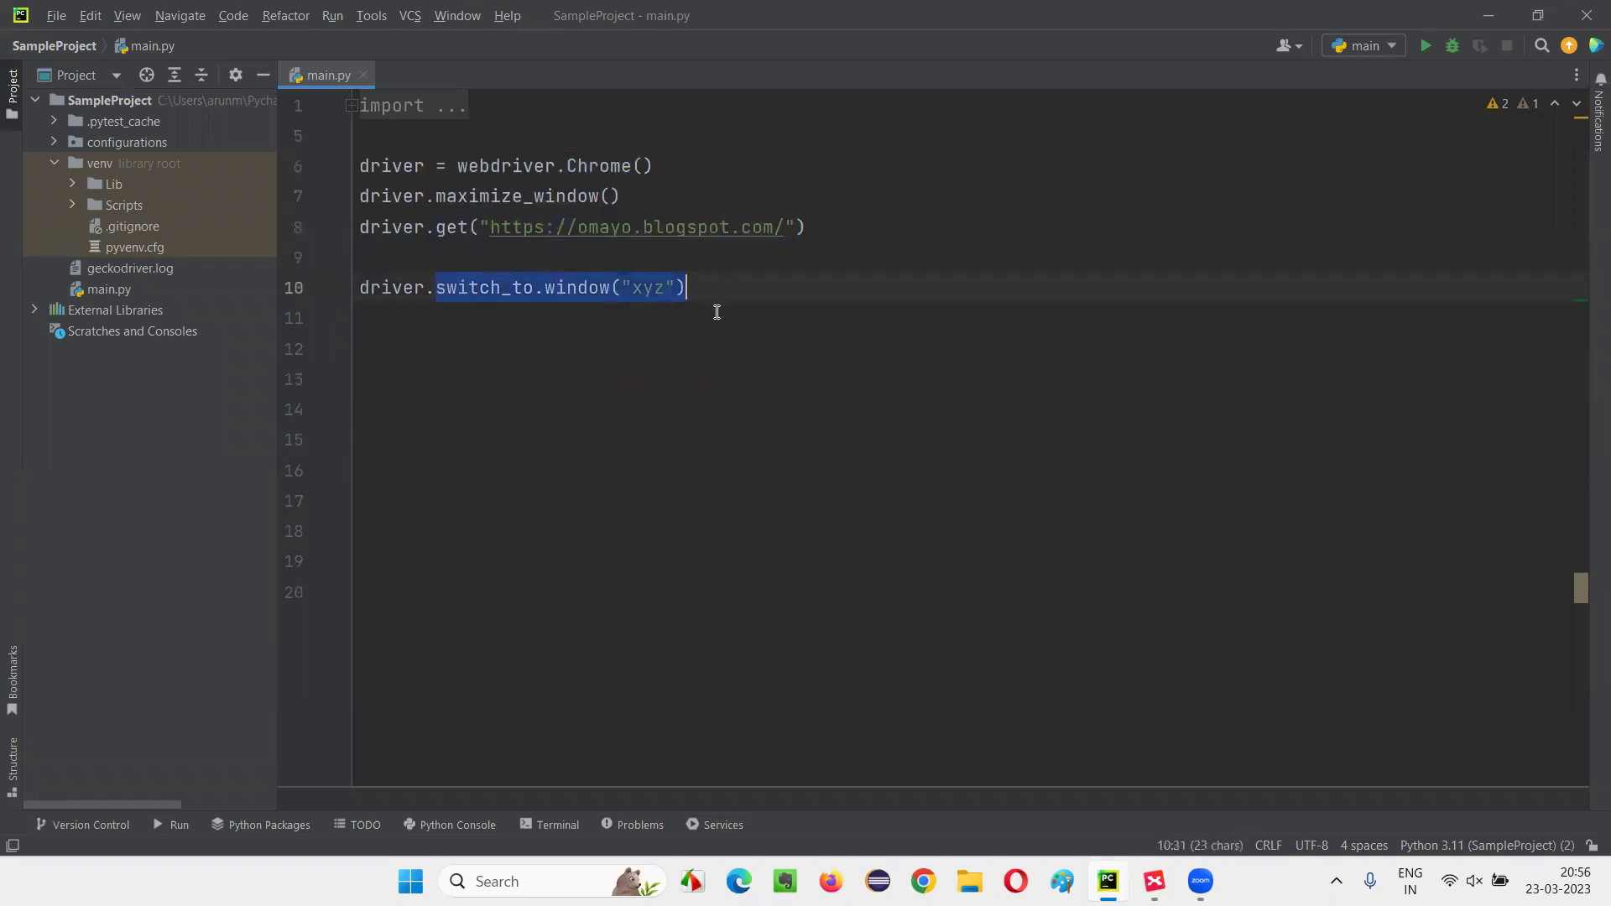
{"action": "double_click", "coordinate": [661, 293]}
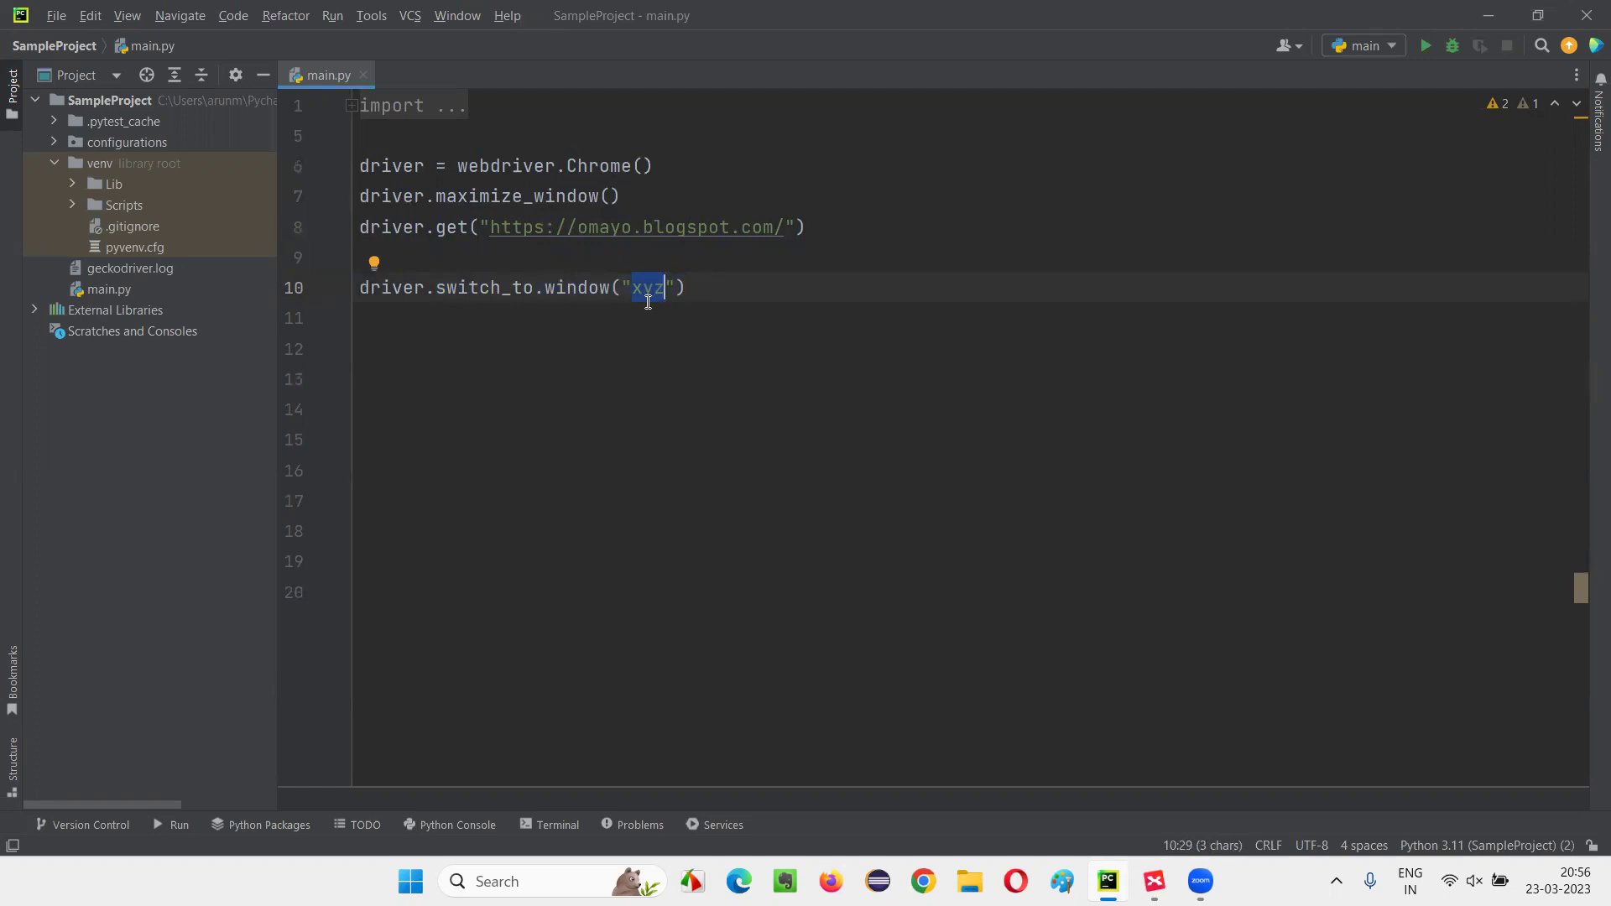
{"action": "left_click", "coordinate": [597, 358]}
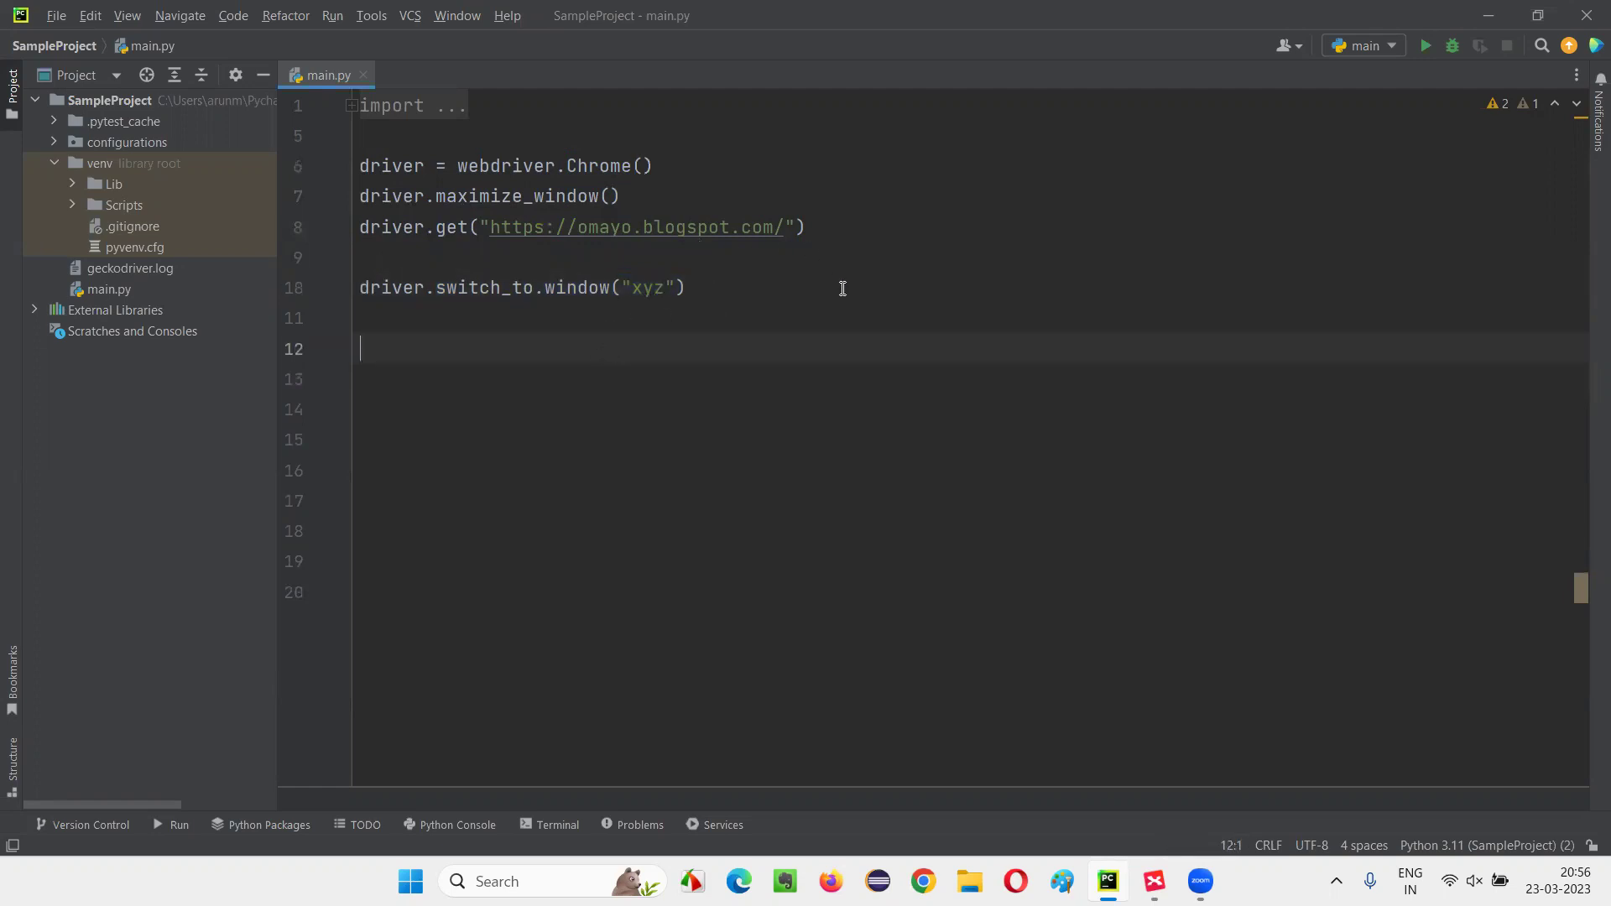
{"action": "type", "text": "driver."}
{"action": "type", "text": "close"}
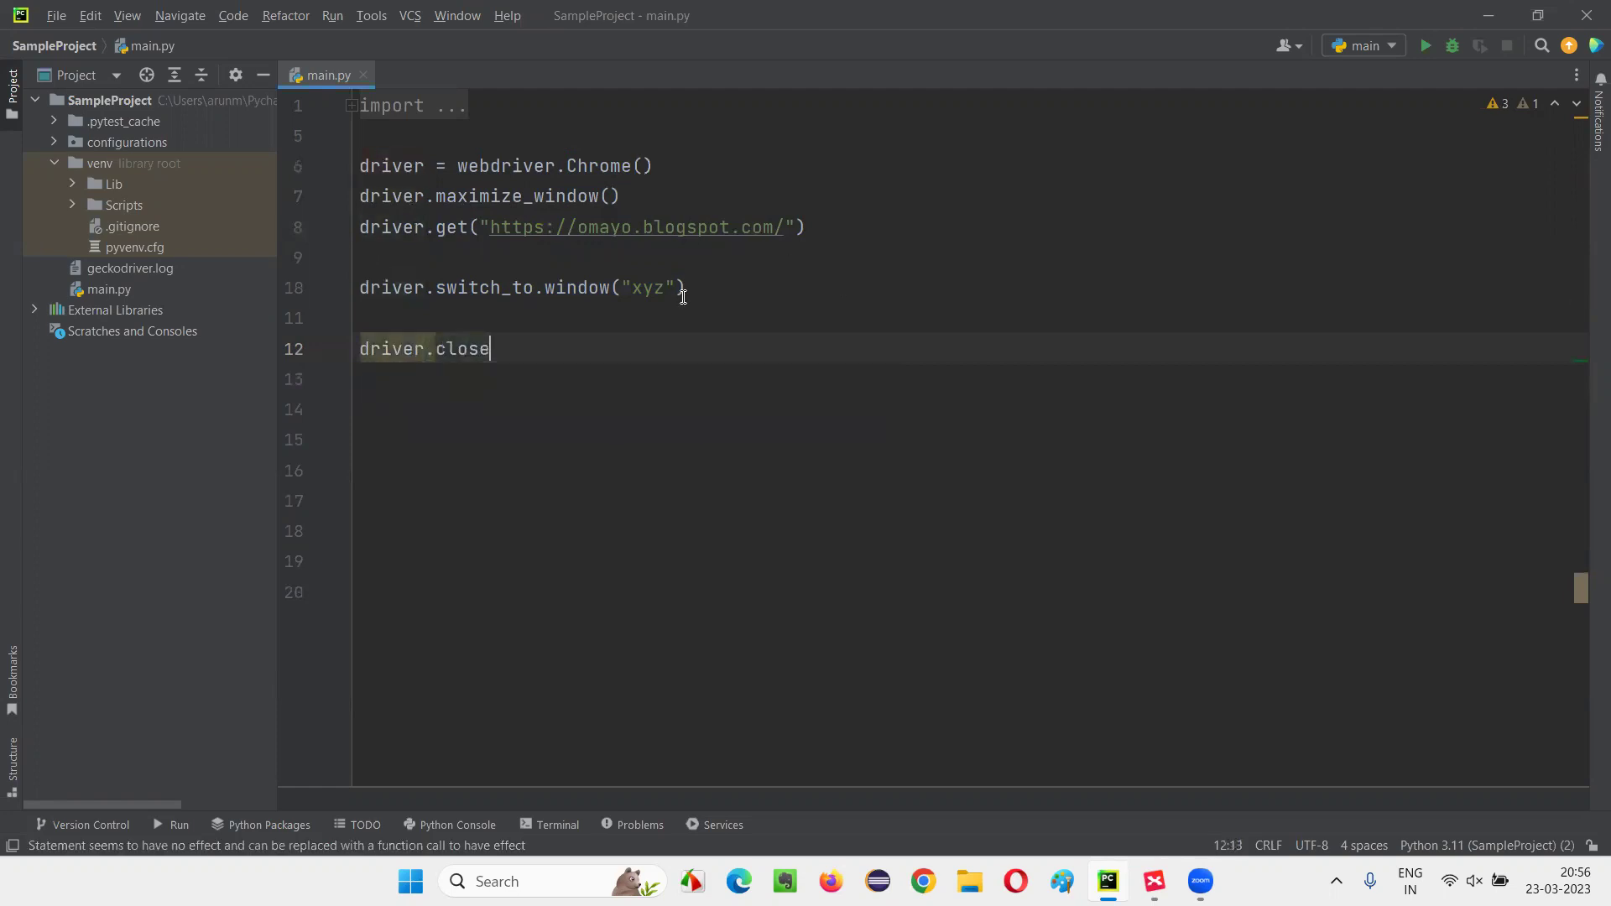
{"action": "type", "text": "()"}
Select the switch_to.window("xyz") line, then clear the selection, leaving driver.close() on line 12.
{"action": "left_click_drag", "start_coordinate": [683, 294], "coordinate": [332, 291]}
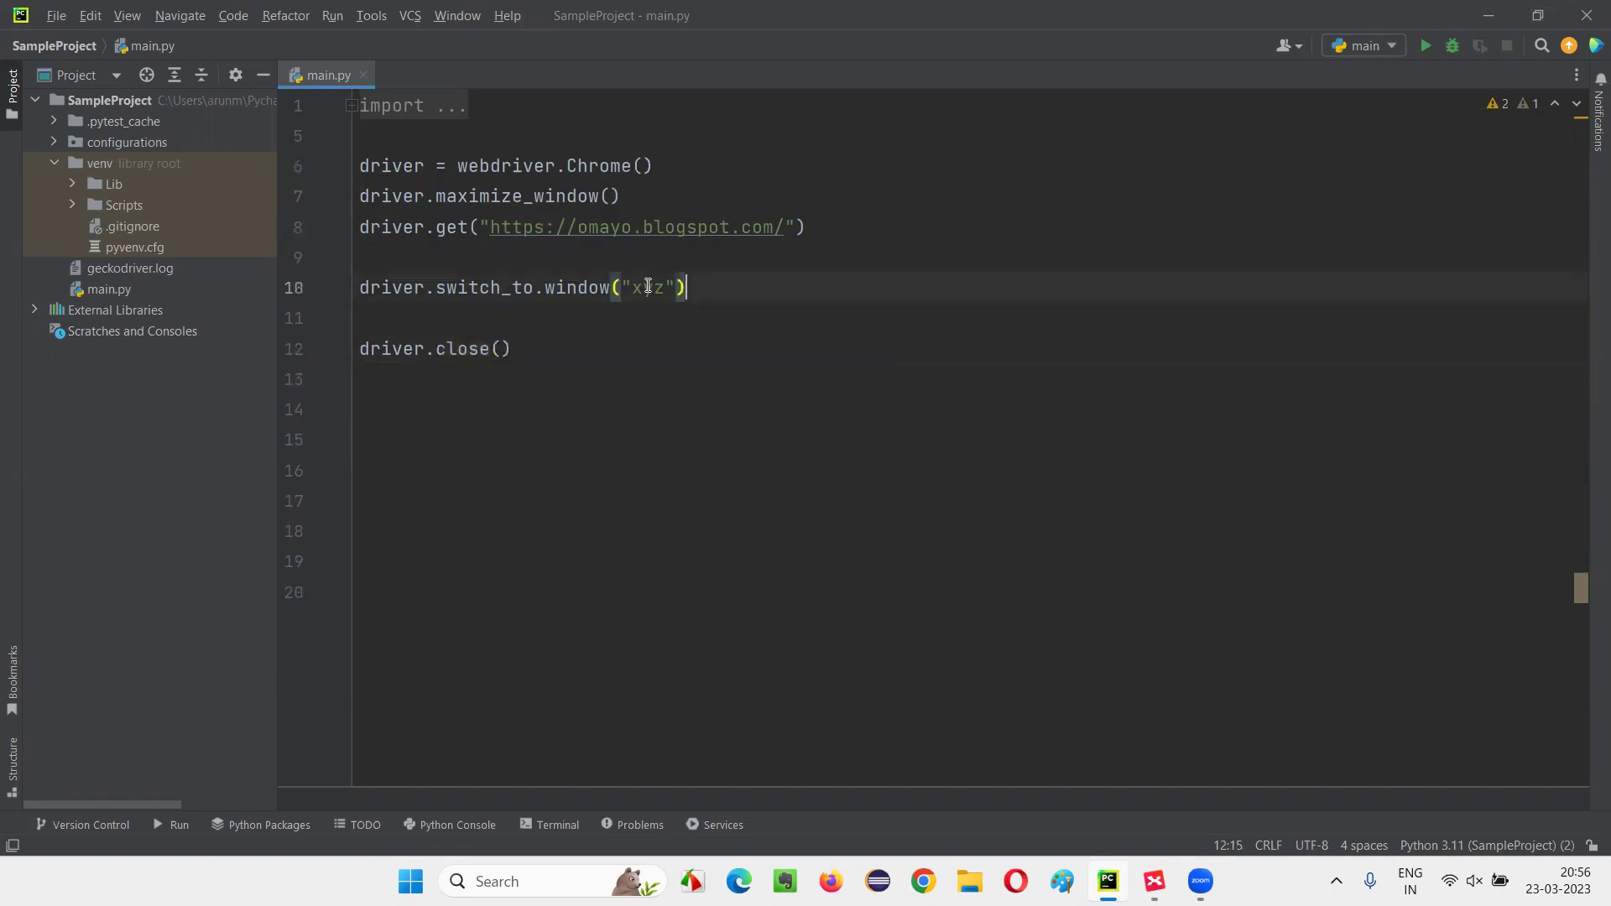
{"action": "left_click", "coordinate": [737, 472]}
Run main.py using Run 'main' from the editor's right-click menu.
{"action": "right_click", "coordinate": [1002, 287]}
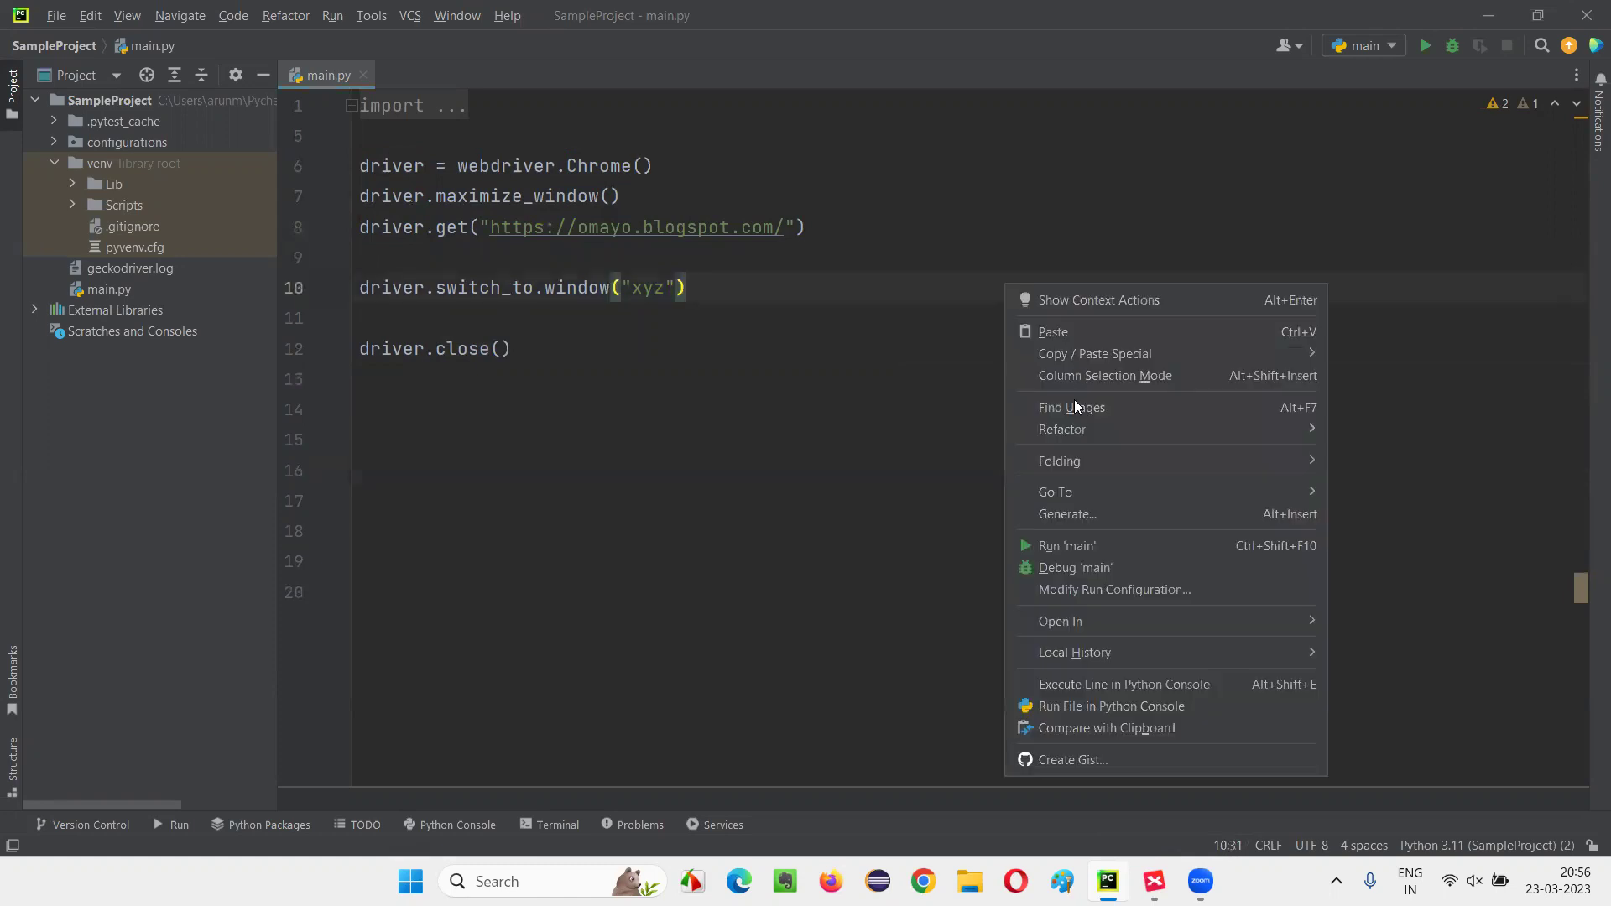
{"action": "left_click", "coordinate": [1089, 542]}
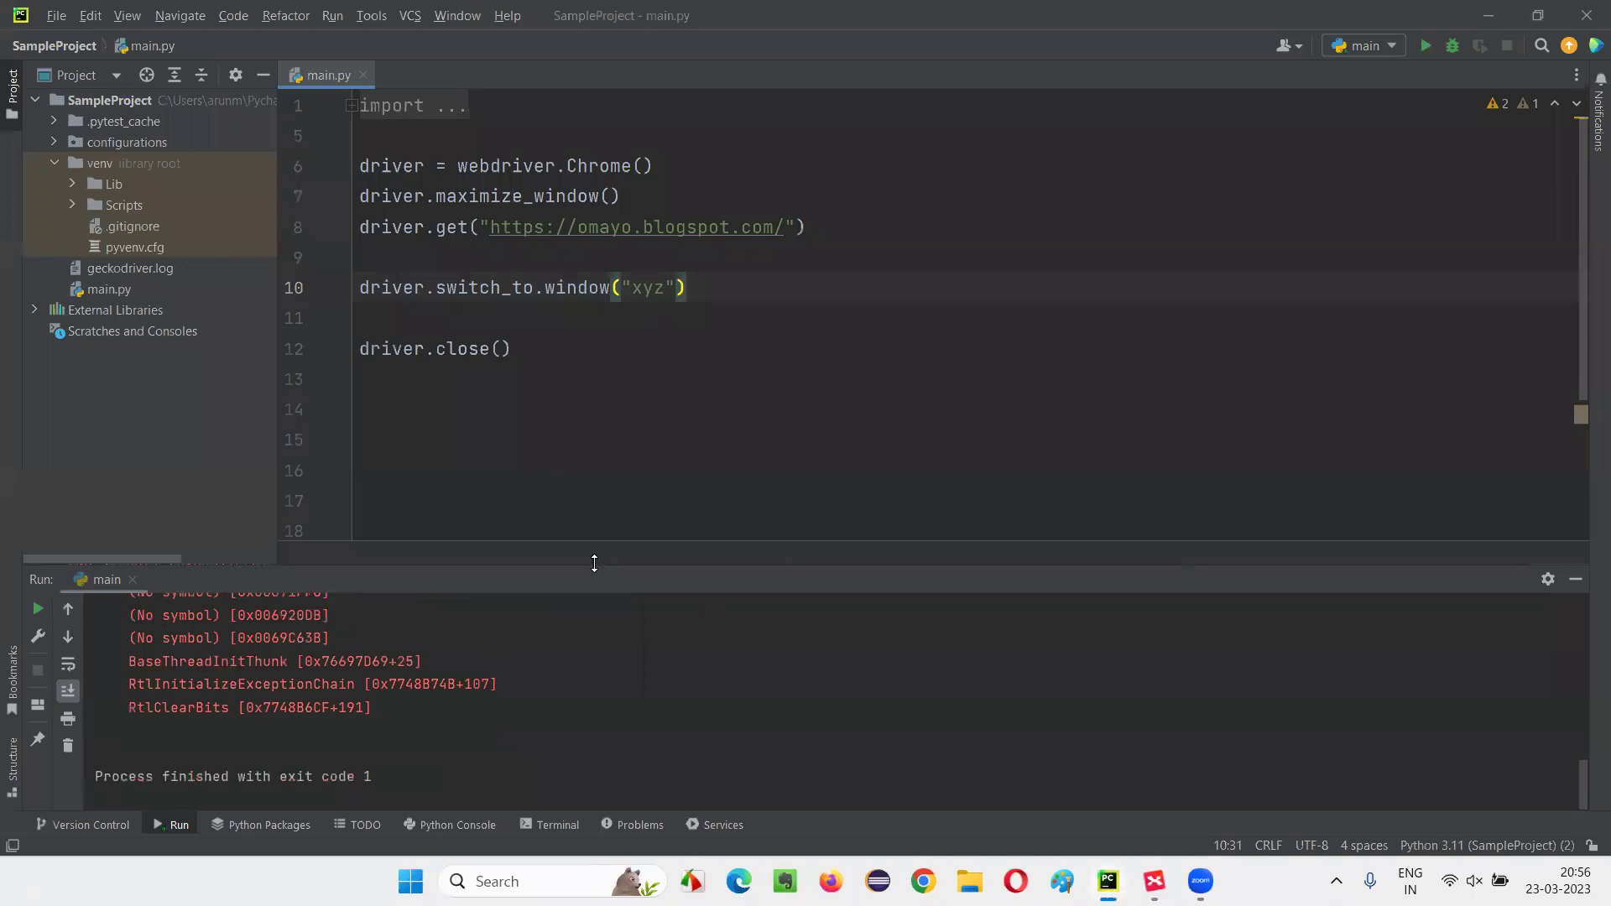
{"action": "left_click_drag", "start_coordinate": [594, 563], "coordinate": [592, 352]}
{"action": "scroll", "coordinate": [504, 629], "scroll_direction": "up", "scroll_amount": 5}
{"action": "scroll", "coordinate": [416, 611], "scroll_direction": "up", "scroll_amount": 5}
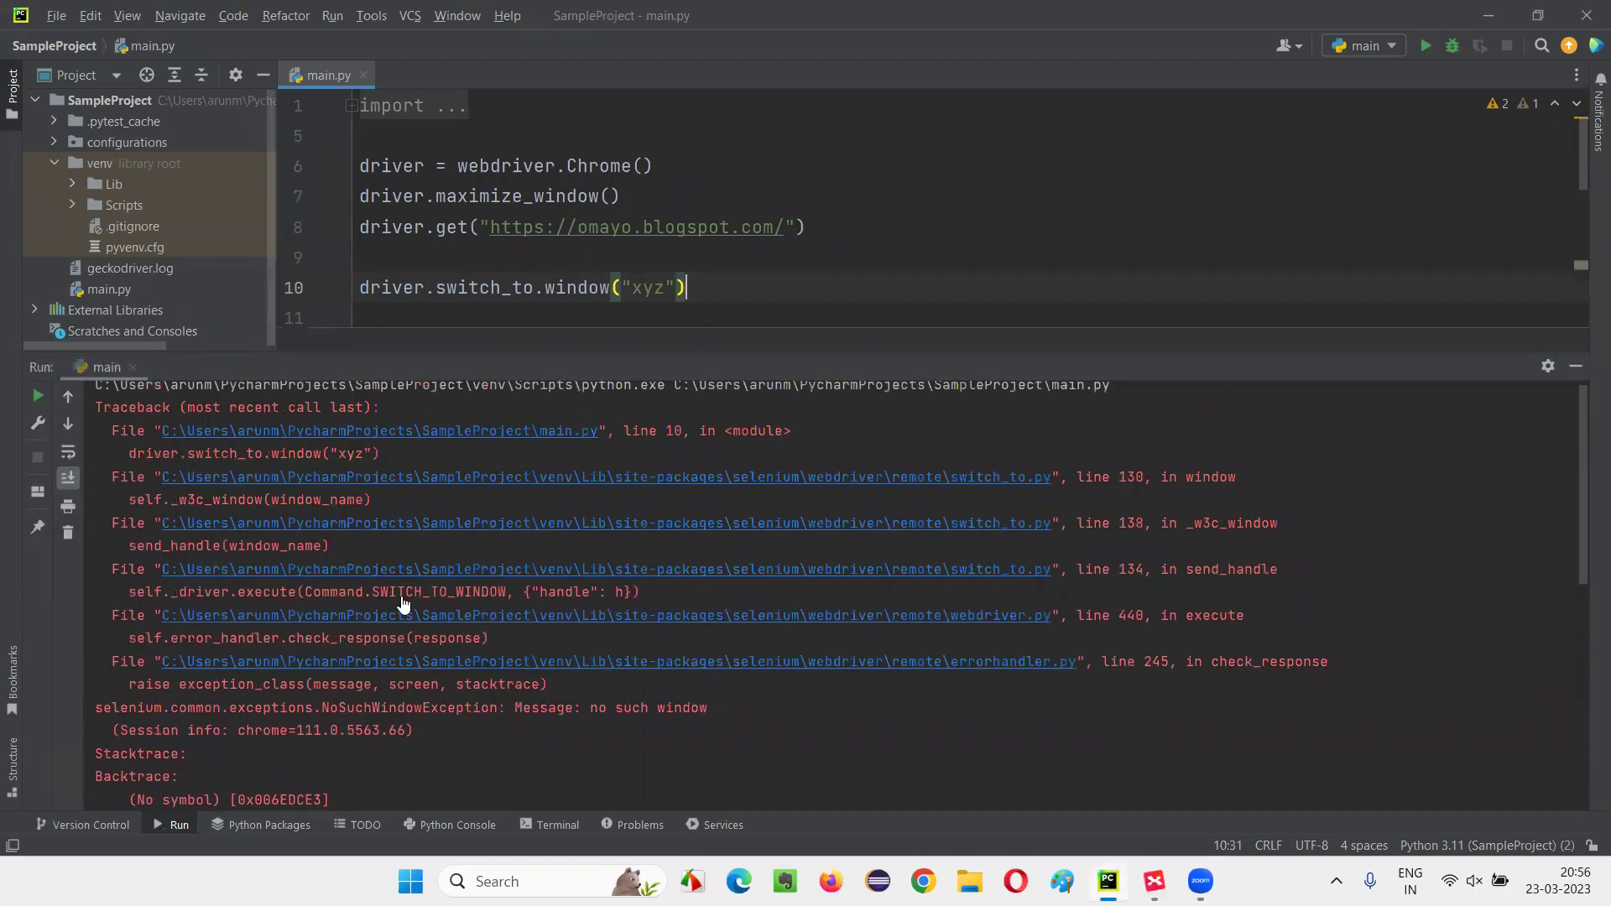
Highlight NoSuchWindowException in the traceback and the 'xyz' window name on line 10.
{"action": "double_click", "coordinate": [422, 713]}
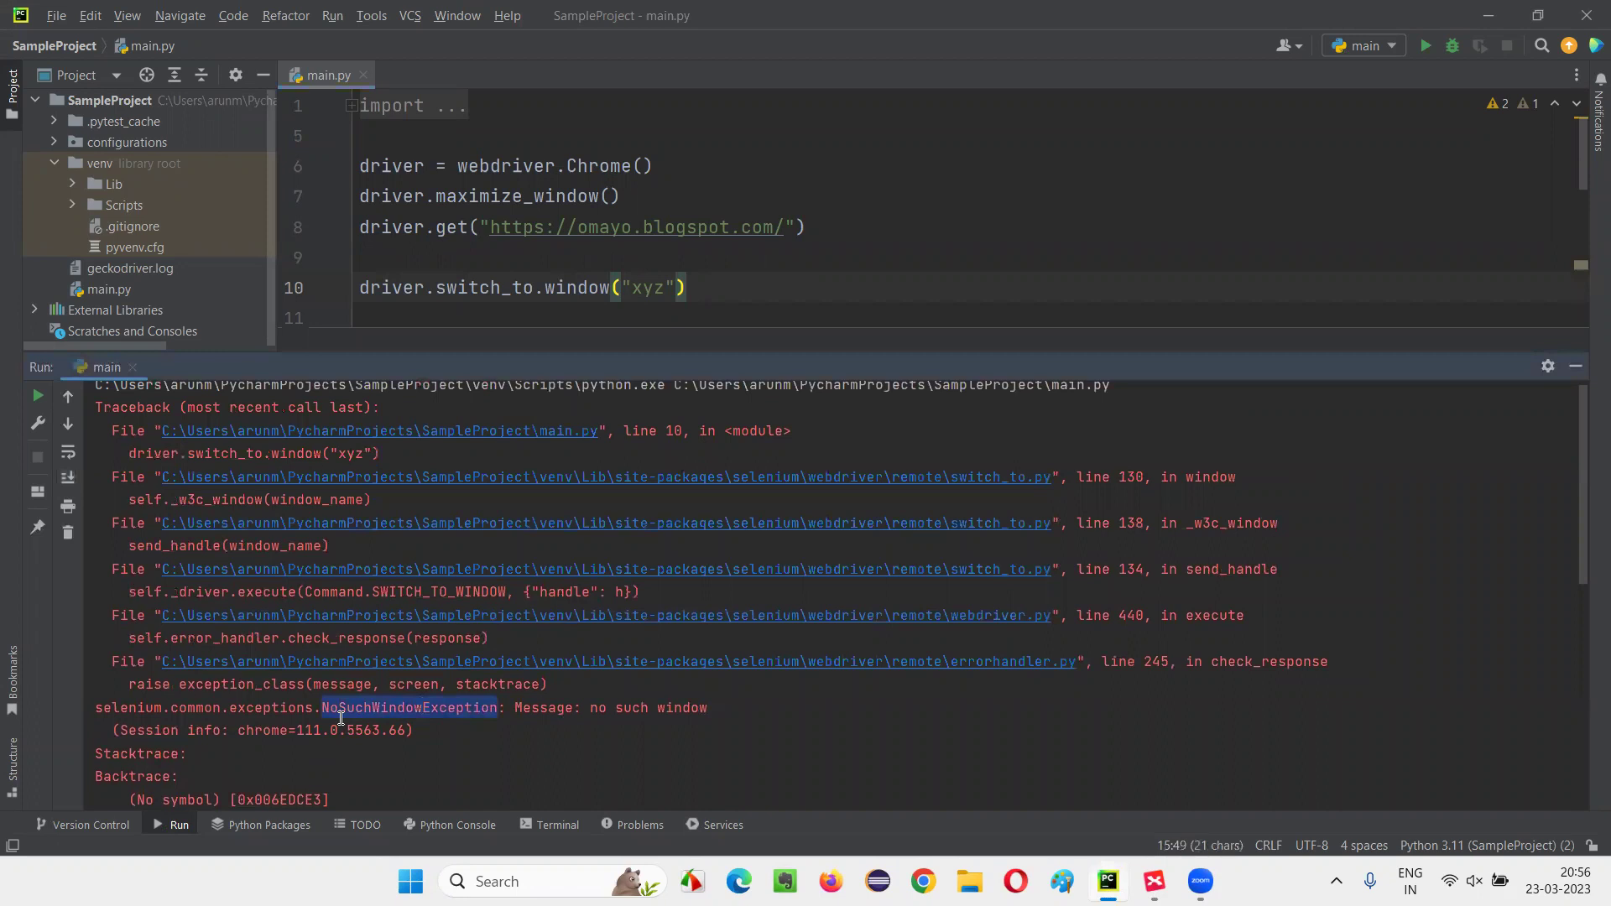
{"action": "left_click", "coordinate": [920, 287]}
{"action": "scroll", "coordinate": [921, 287], "scroll_direction": "down", "scroll_amount": 2}
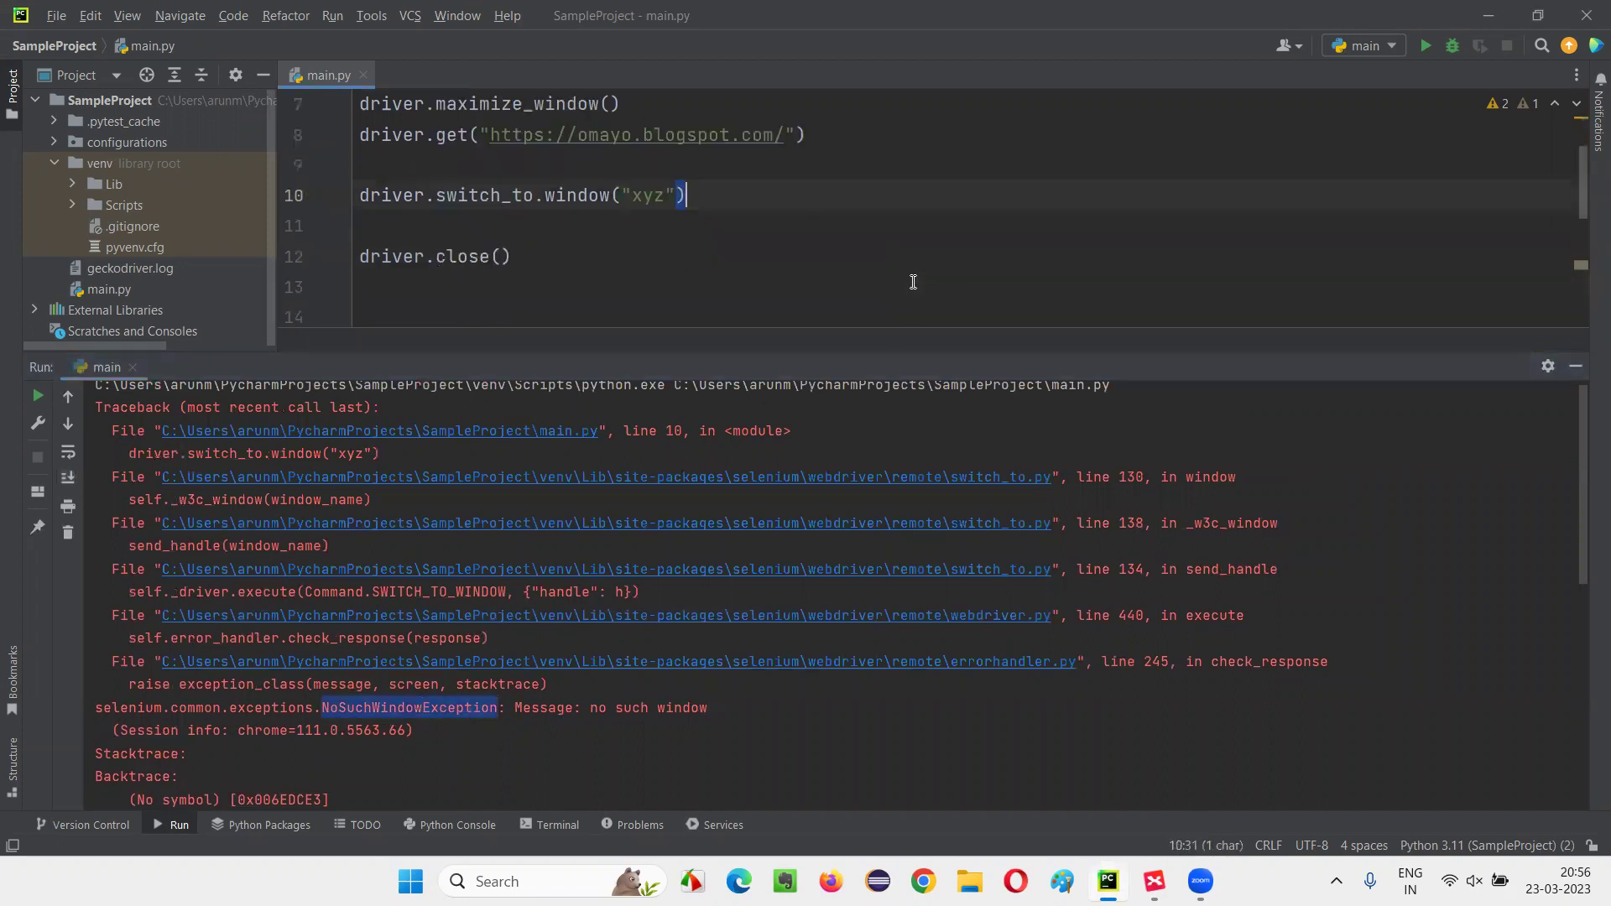
{"action": "scroll", "coordinate": [920, 287], "scroll_direction": "down", "scroll_amount": 1}
{"action": "scroll", "coordinate": [641, 169], "scroll_direction": "up", "scroll_amount": 3}
{"action": "left_click_drag", "start_coordinate": [622, 198], "coordinate": [679, 197]}
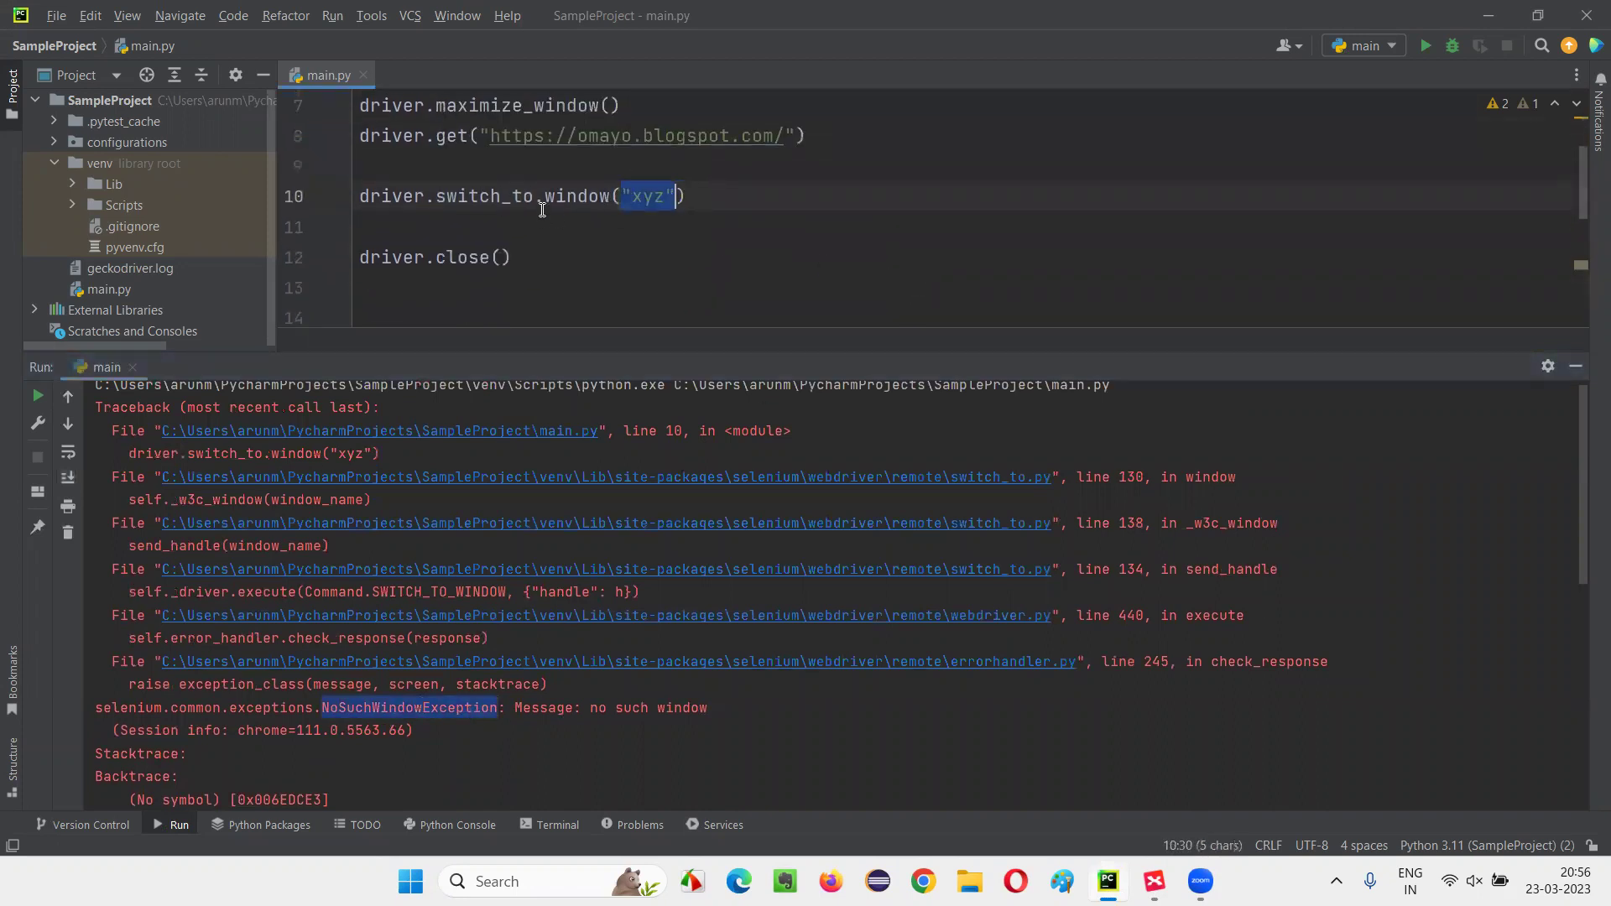
{"action": "double_click", "coordinate": [577, 198]}
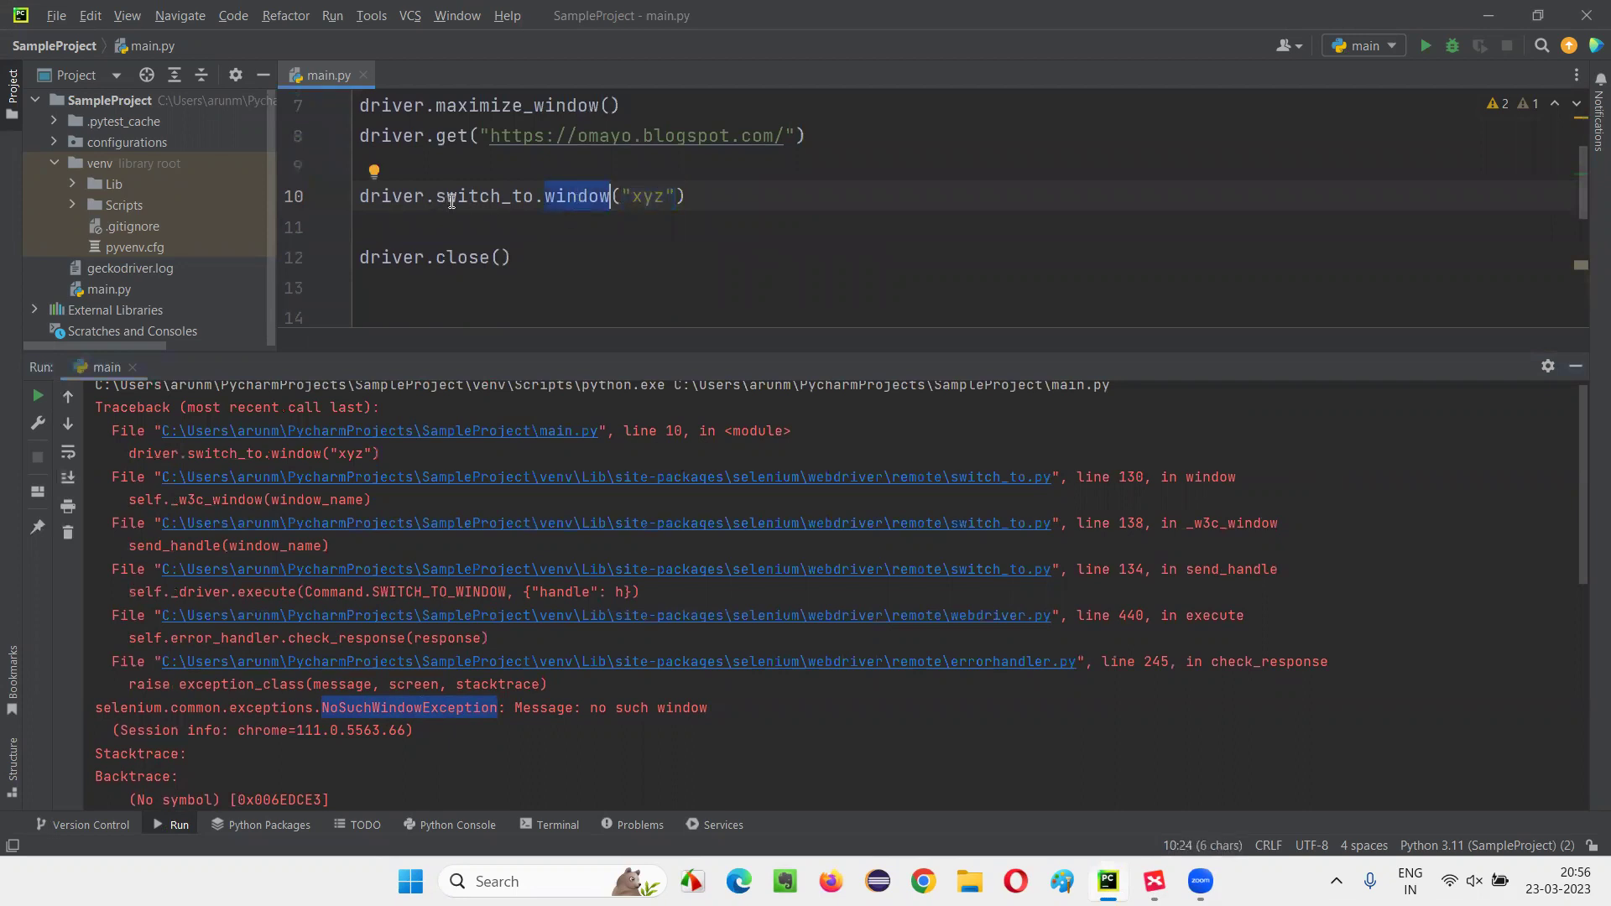
{"action": "left_click_drag", "start_coordinate": [622, 197], "coordinate": [678, 196]}
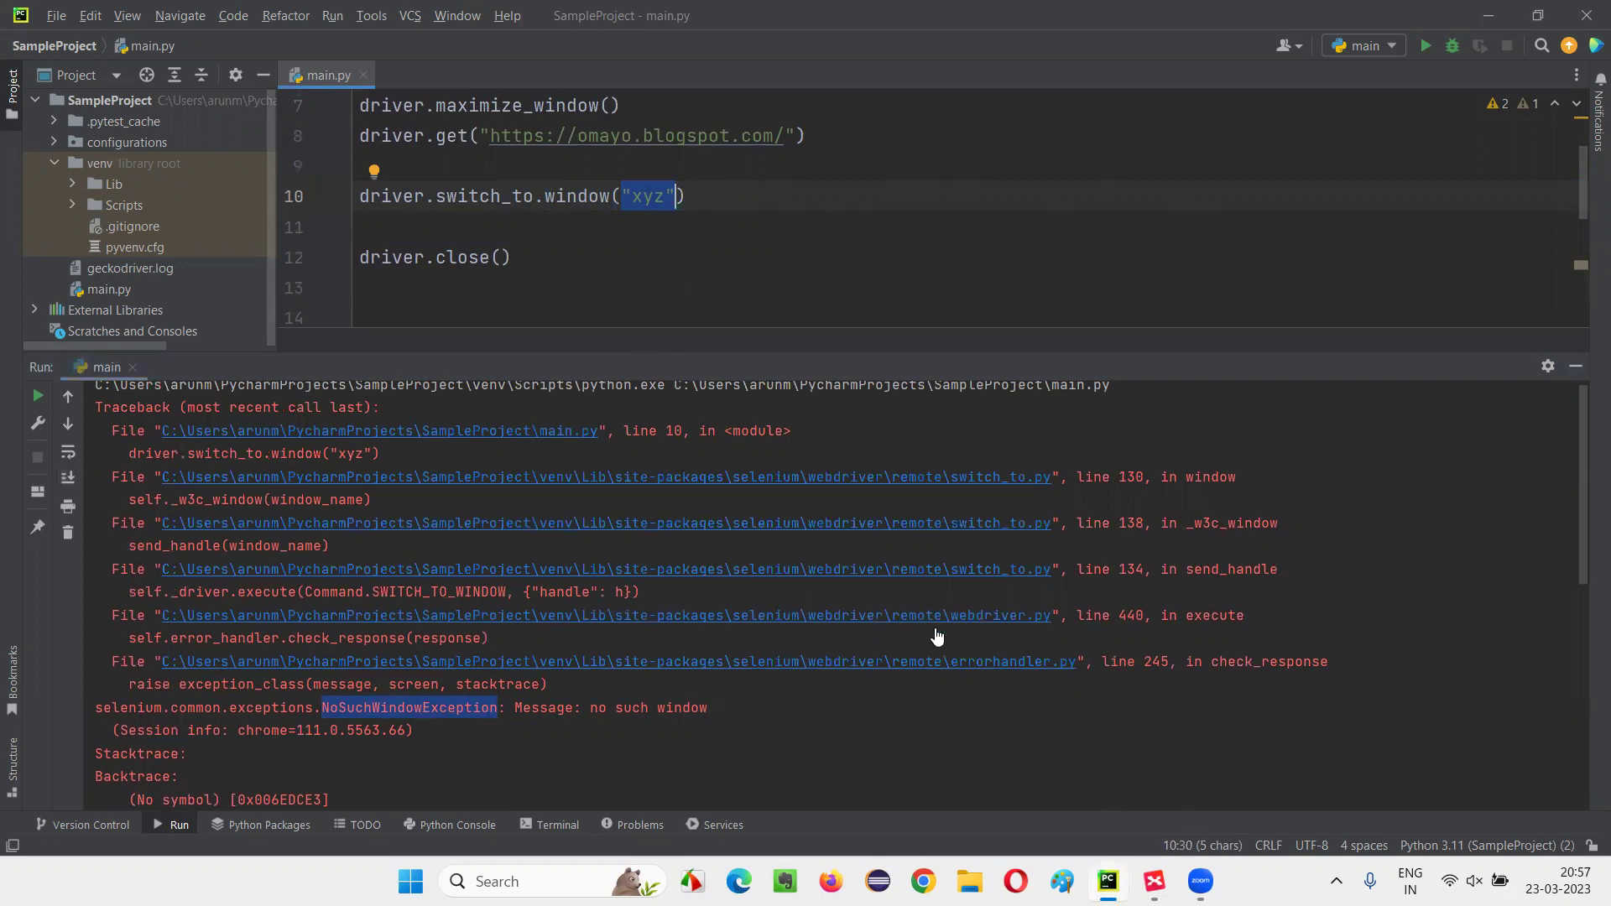
{"action": "left_click", "coordinate": [1155, 881]}
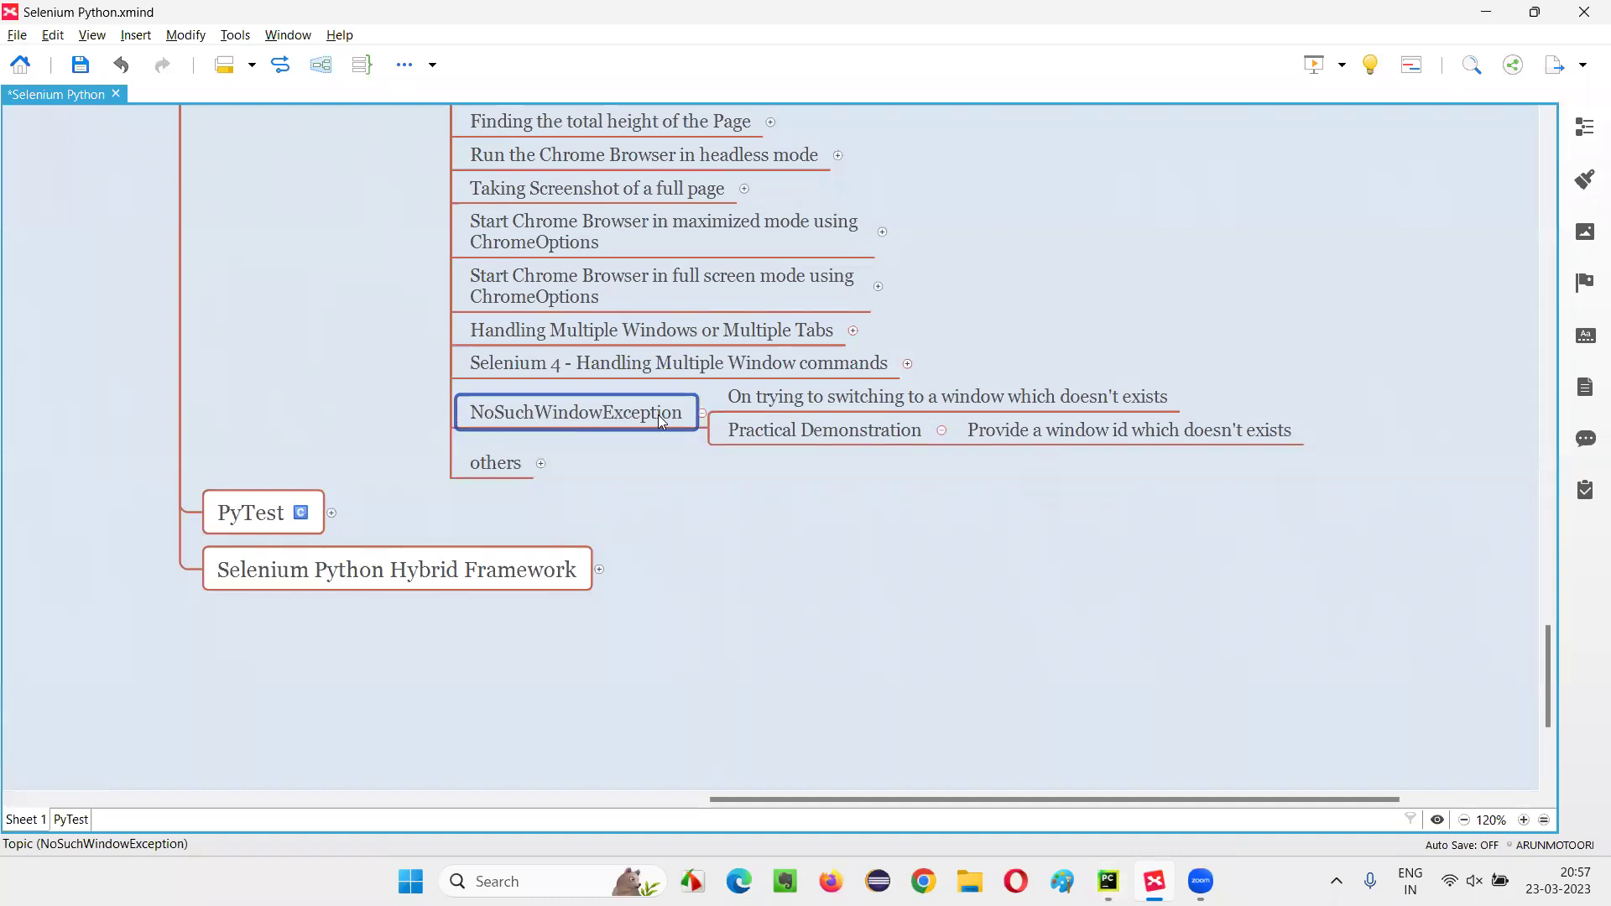
{"action": "left_click", "coordinate": [680, 363]}
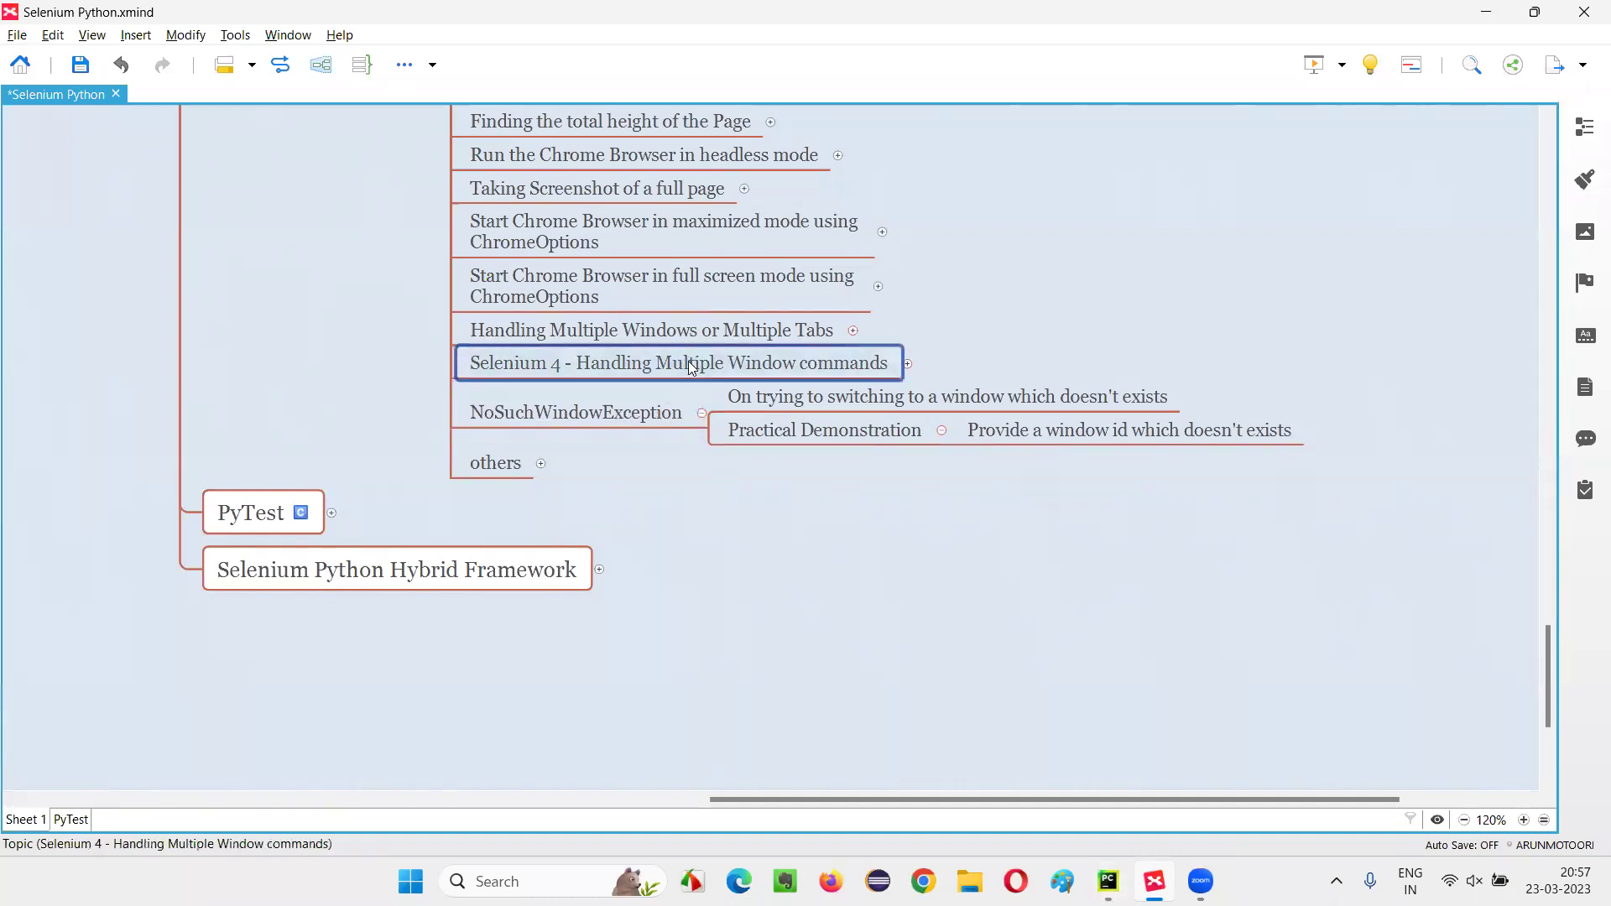
{"action": "left_click", "coordinate": [659, 428]}
{"action": "left_click", "coordinate": [891, 545]}
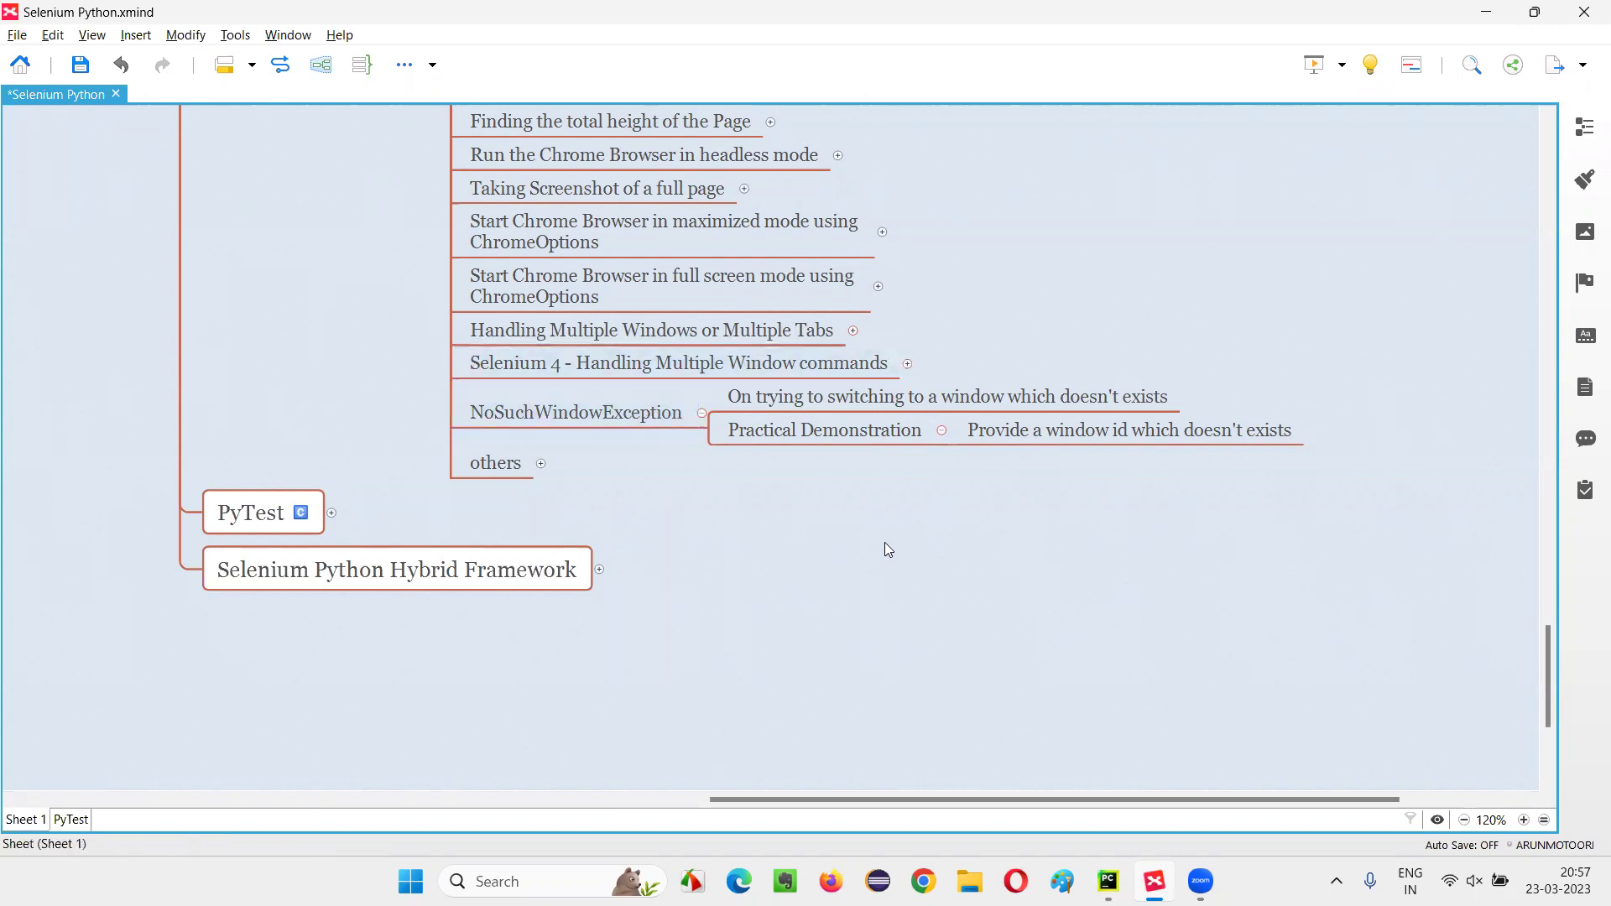